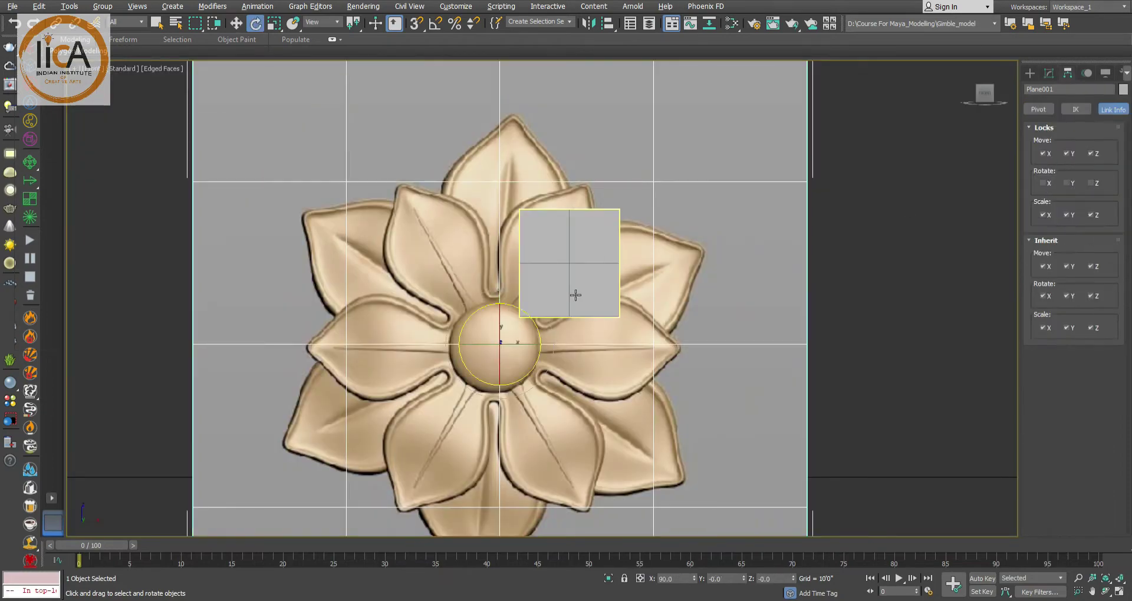
- Rotate the flower reference plane clockwise until one front petal points straight up, and deselect it
mouse_move(538, 329)
left_mouse_down()
mouse_move(553, 361)
mouse_move(552, 345)
left_mouse_up()
key("F3")
key("F3")
scroll(543, 338, "down", 4)
key("w")
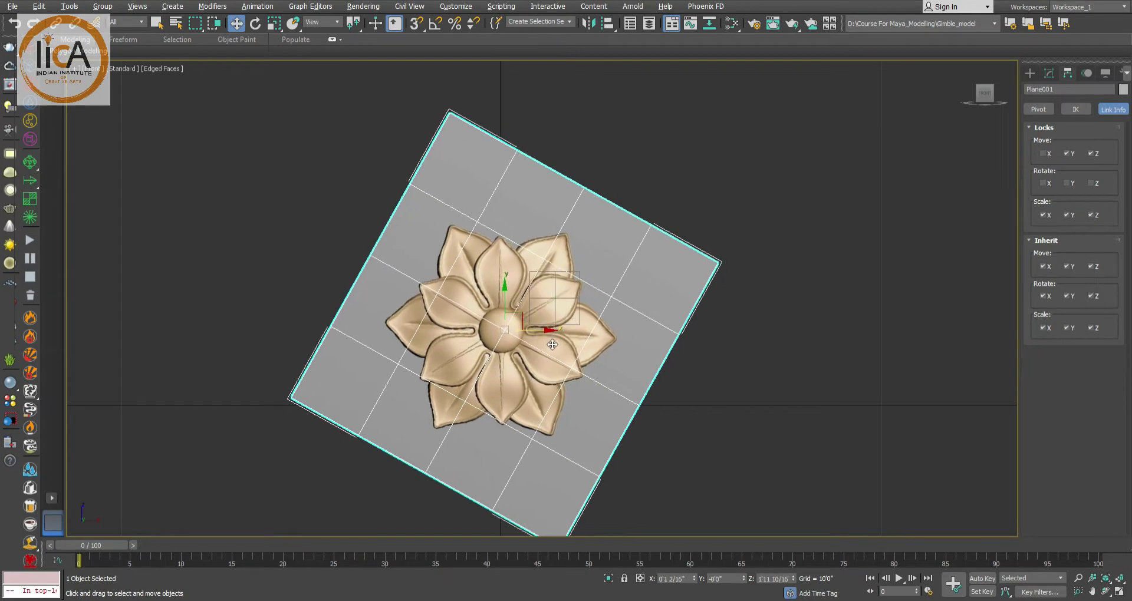
key("F3")
key("F3")
left_click(825, 235)
scroll(485, 299, "up", 2)
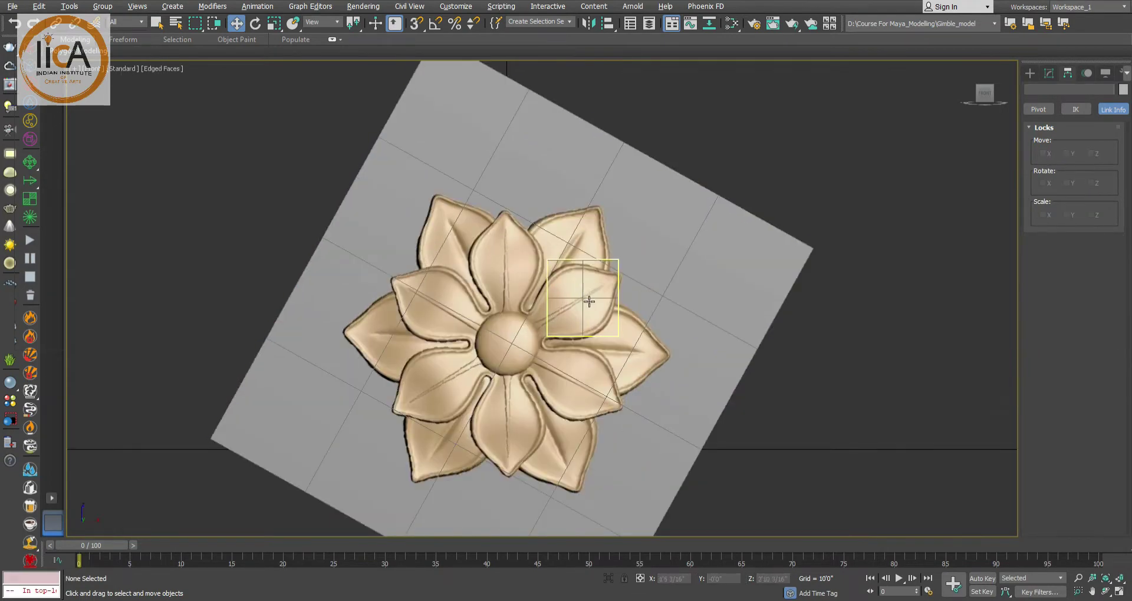
- Position the small plane over the upright front petal in the reference image
left_click(588, 299)
scroll(587, 289, "up", 4)
middle_click_drag(603, 300, 652, 321)
left_click_drag(652, 321, 497, 265)
scroll(479, 259, "up", 2)
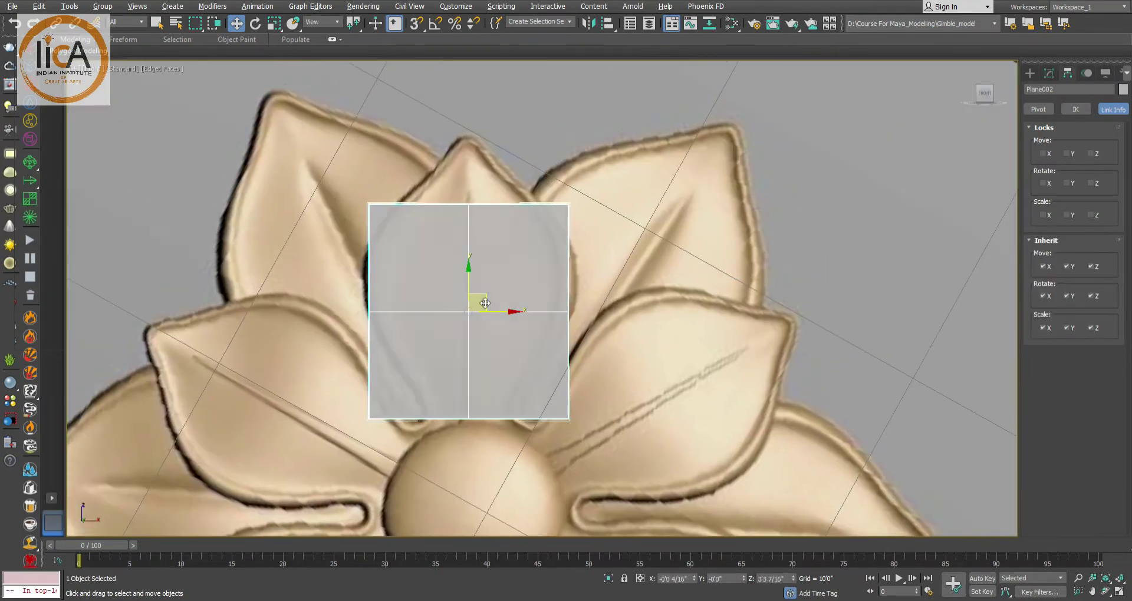
- Make the small plane see-through and shape its vertices to the upright petal's outline
key("alt+x")
key("1")
left_click_drag(311, 169, 685, 250)
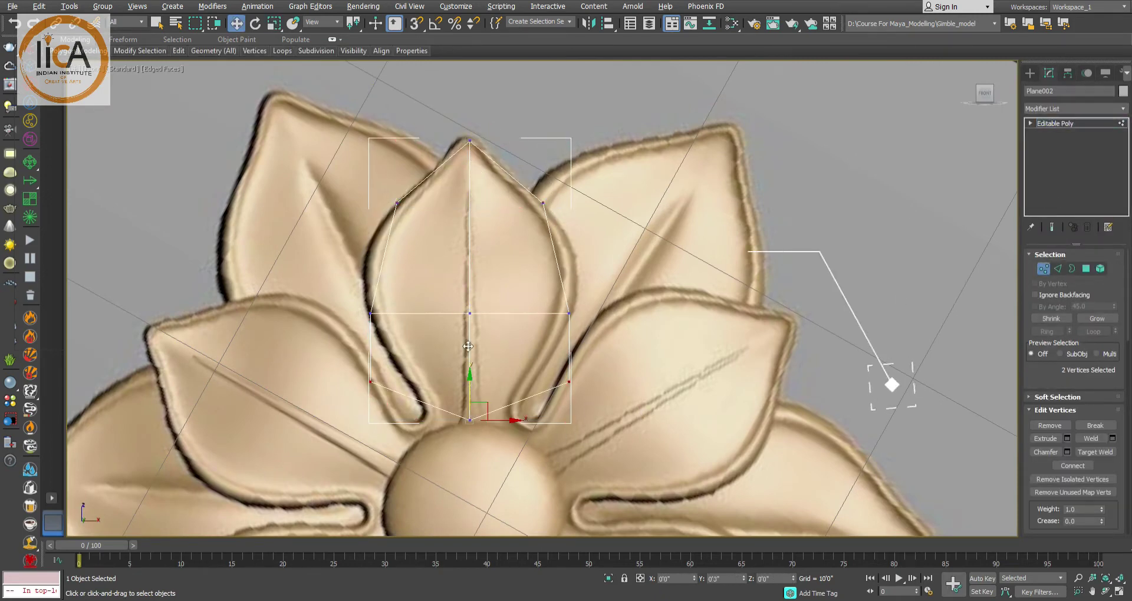
left_click_drag(469, 346, 468, 337)
key("r")
left_click_drag(471, 365, 474, 391)
- Connect the lengthwise edges to add a crosswise row in both the lower and upper halves of the petal
key("w")
key("2")
scroll(447, 341, "up", 4)
key("ctrl+shift+e")
left_click_drag(253, 206, 791, 251)
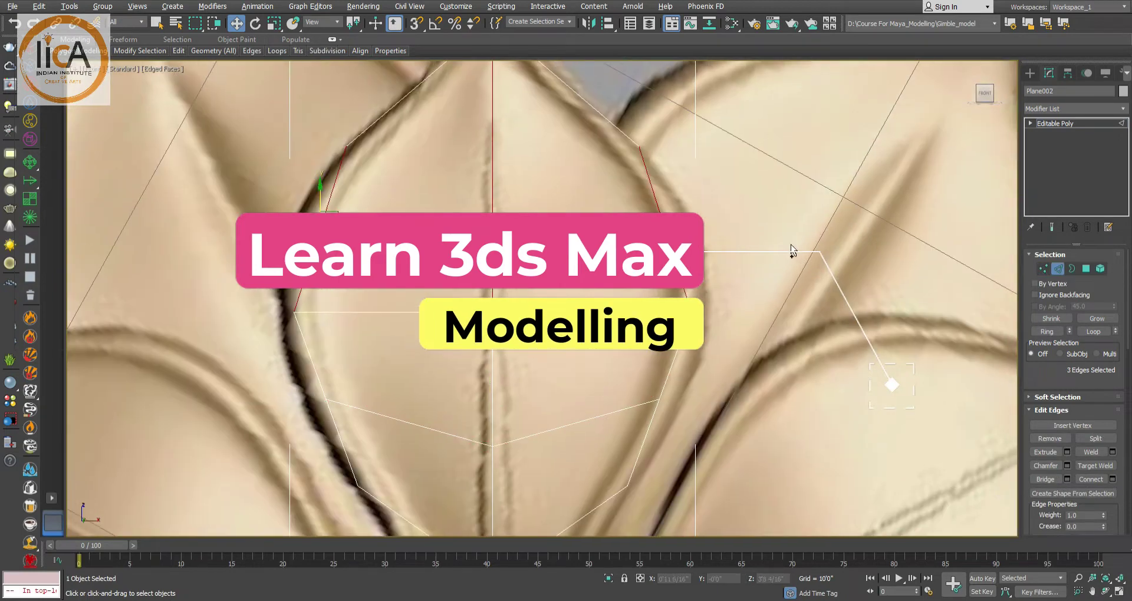
key("ctrl+shift+e")
- Spread the vertices of the new crosswise rows outward to match the petal's curved sides
key("1")
scroll(430, 234, "down", 2)
left_click_drag(643, 396, 306, 178)
middle_click_drag(474, 265, 471, 238)
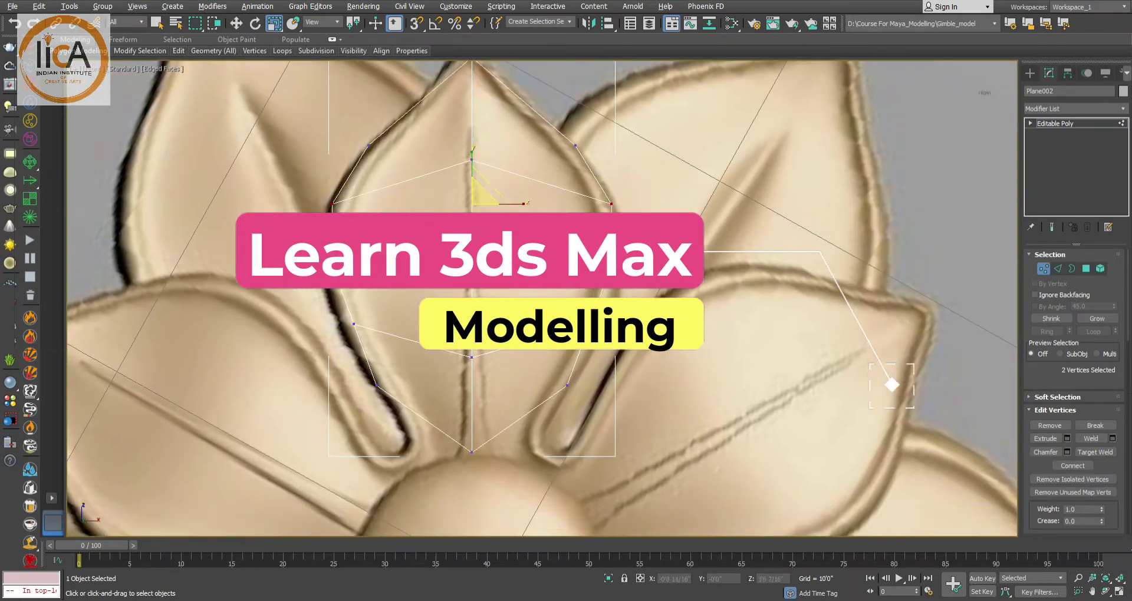
left_click_drag(513, 324, 523, 324)
scroll(520, 382, "down", 2)
- Connect the crosswise edges on both sides of the centre line to add two lengthwise edge lines
key("2")
left_click_drag(519, 139, 501, 495)
left_click_drag(442, 139, 462, 500, "ctrl")
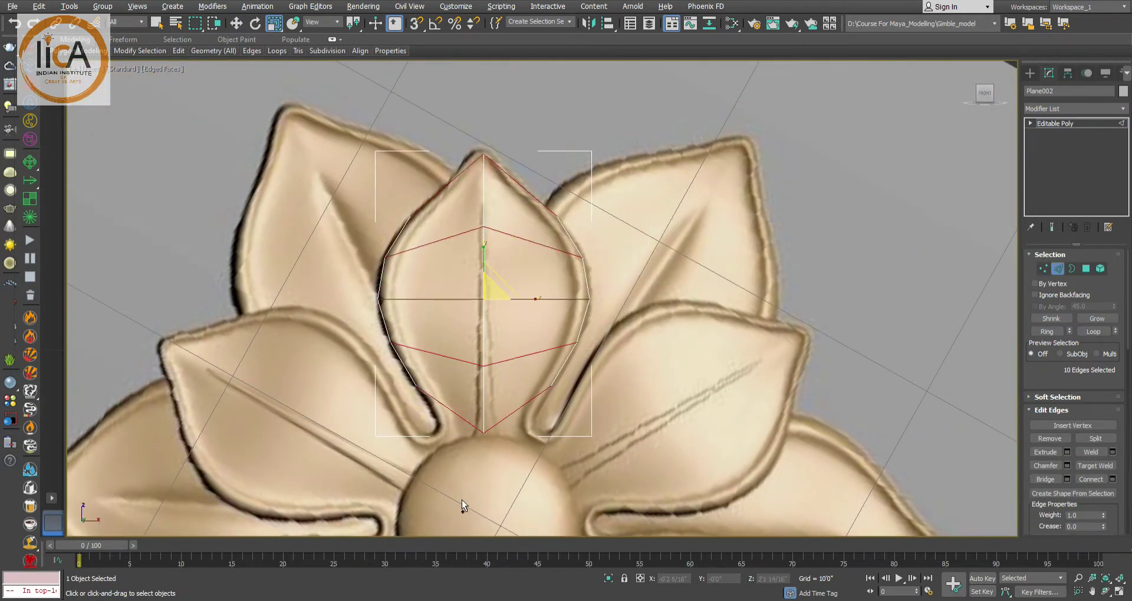
key("ctrl+shift+e")
- Adjust the petal's base and upper side vertices to follow the reference outline, and clear the vertex selection
key("w")
scroll(476, 424, "up", 4)
key("1")
left_click(422, 392)
left_click_drag(508, 389, 508, 390)
scroll(507, 391, "down", 4)
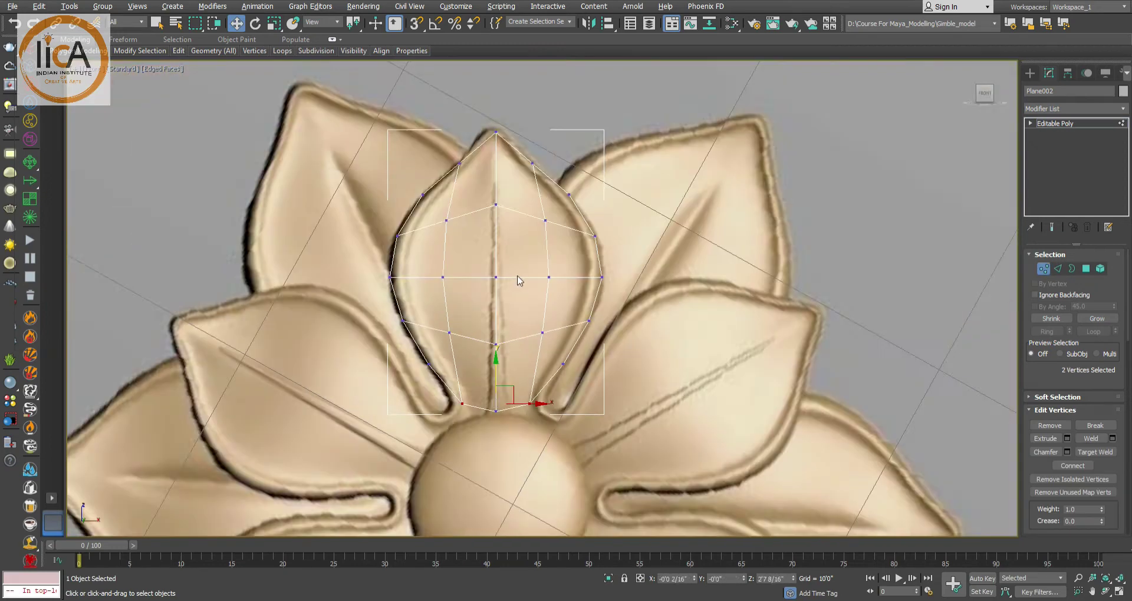
scroll(516, 172, "up", 2)
left_click(439, 177)
middle_click_drag(552, 400, 527, 308)
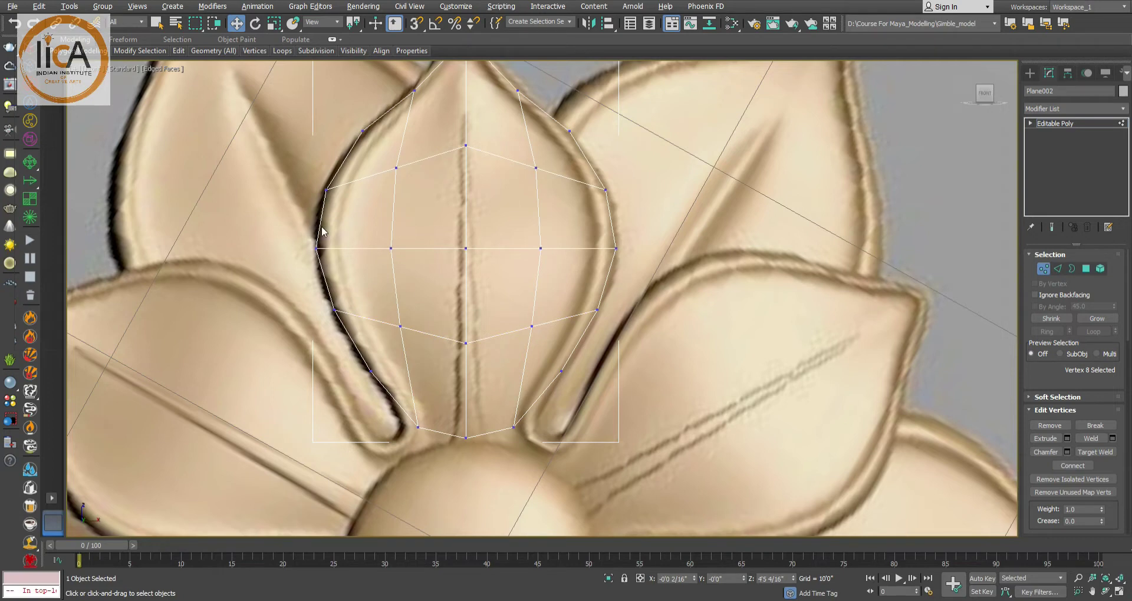
left_click(950, 493)
scroll(687, 251, "down", 2)
scroll(624, 323, "up", 2)
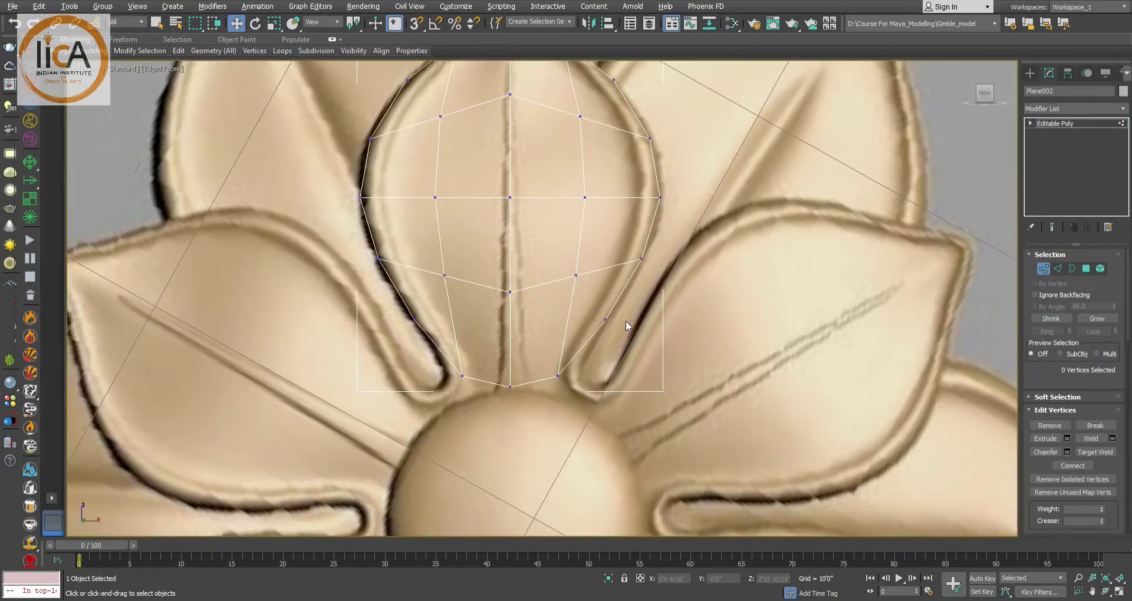
- Select the petal's central edge loop and shift it in depth to crease the petal along its midrib
left_click(1057, 269)
double_click(525, 313)
middle_click_drag(570, 257, 654, 331)
key("p")
key("2")
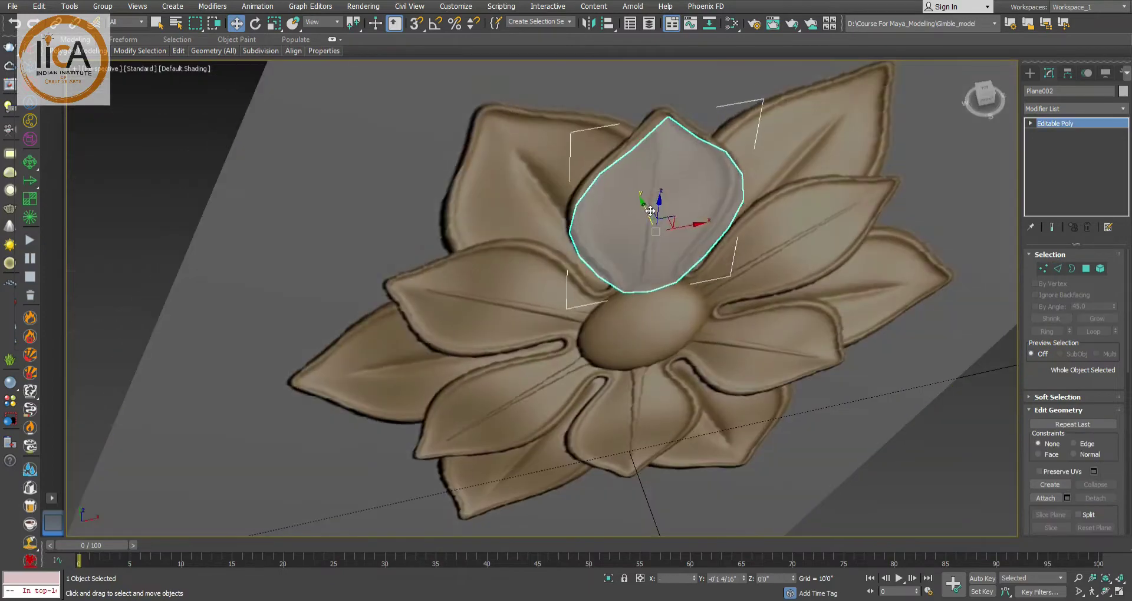
key("2")
left_click_drag(660, 191, 663, 196)
- Return to the front view with the petal see-through and its edges displayed on the faces
key("f")
key("alt+w")
key("alt+w")
key("alt+x")
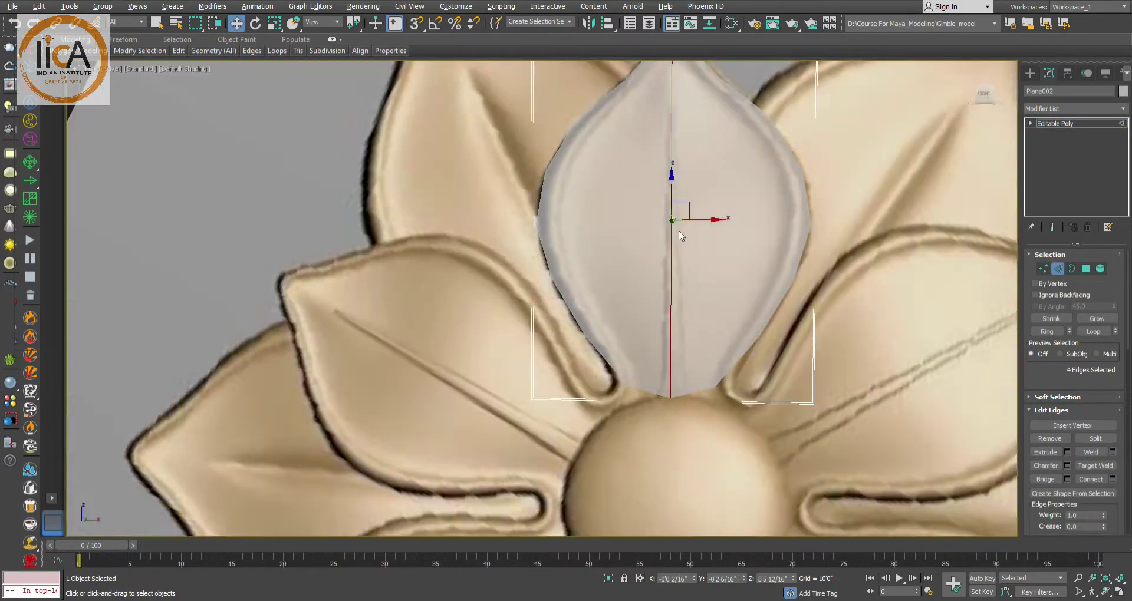
scroll(680, 236, "up", 1)
key("F4")
- Try to extrude the two edges at the petal's base
middle_click_drag(643, 168, 476, 79)
scroll(546, 318, "up", 3)
left_click(508, 313)
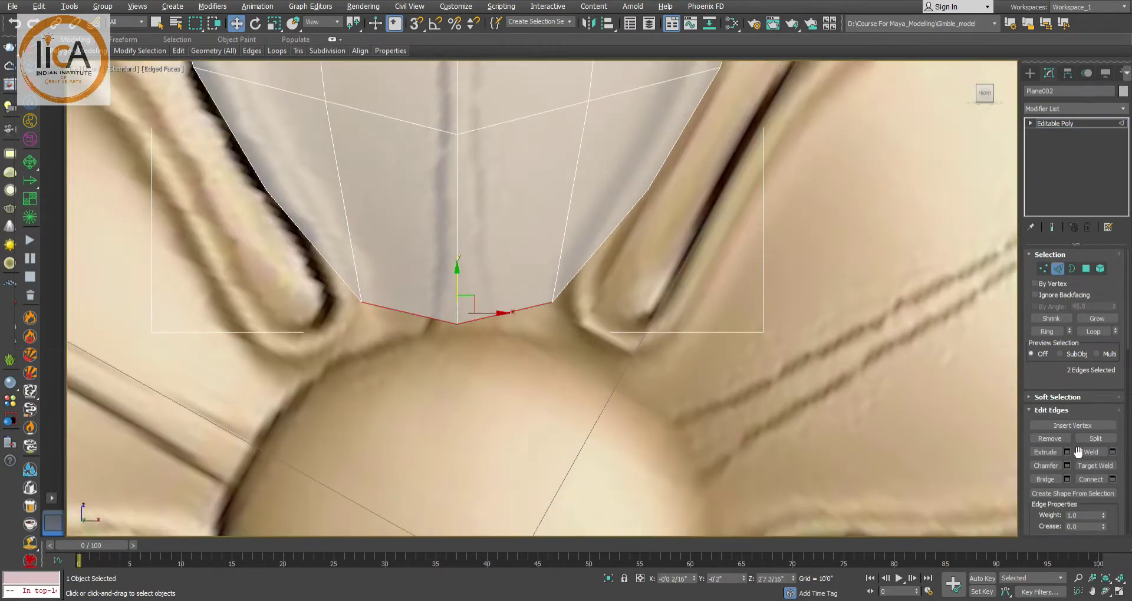
left_click(1067, 452)
left_click_drag(550, 351, 556, 508)
key("ctrl+z")
- Extend a new face outward from the right base edge and angle it along the central ball's rim
left_click(511, 313)
left_click_drag(511, 313, 565, 334, "shift")
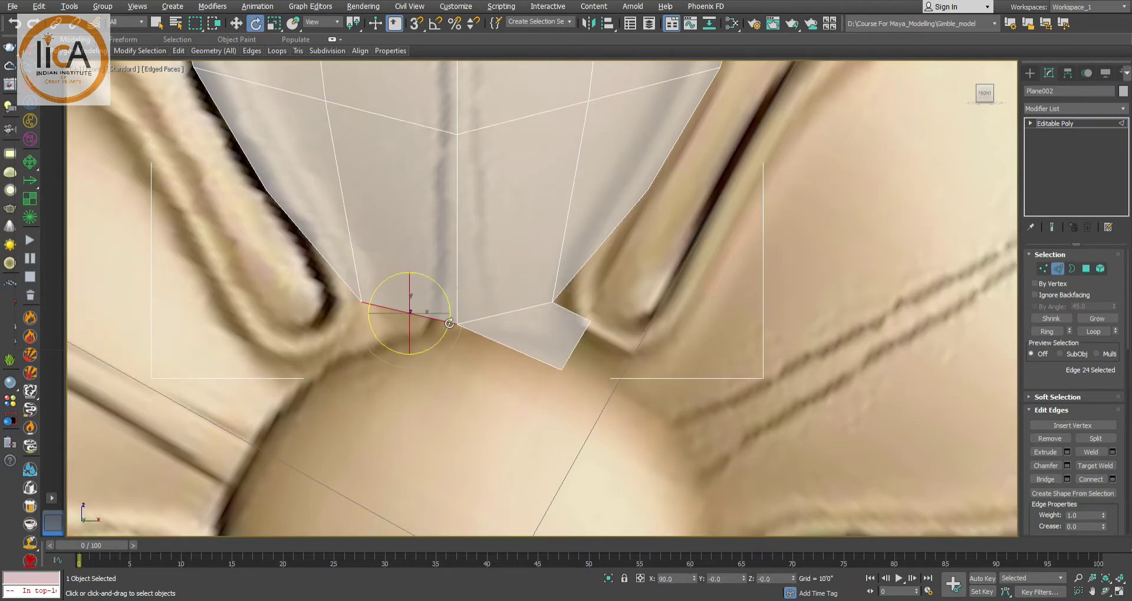
- Delete the left half of the petal's polygons, keeping only the right half
scroll(508, 345, "down", 7)
key("4")
left_click_drag(429, 142, 498, 379)
scroll(505, 308, "up", 4)
key("Delete")
key("4")
key("w")
- Try to mirror the remaining half petal across its centre line
left_click(589, 23)
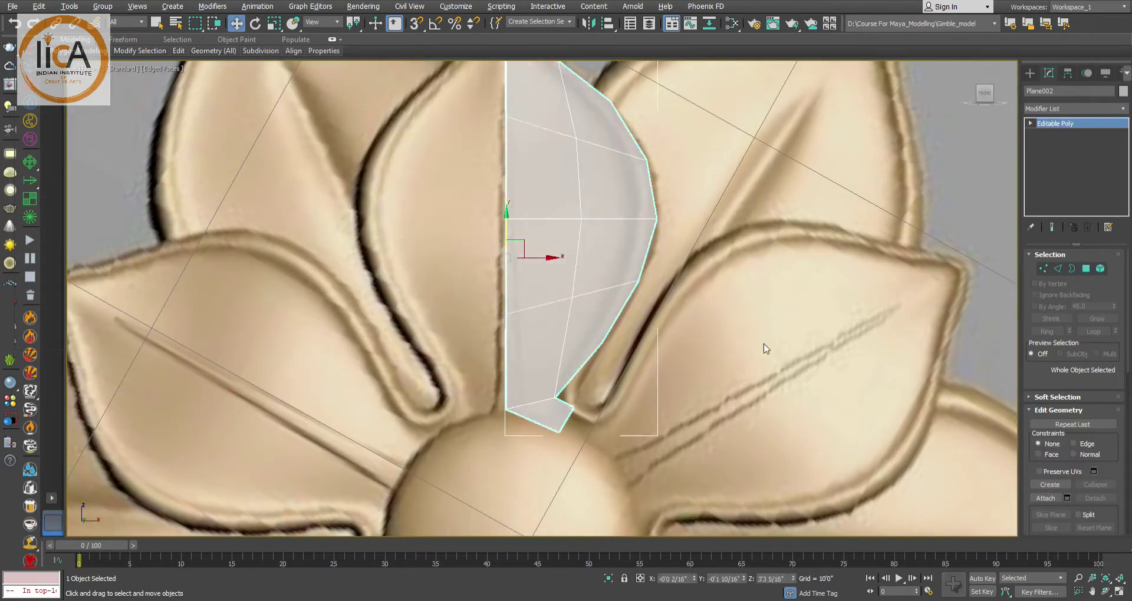
left_click(534, 380)
scroll(531, 385, "up", 2)
scroll(531, 377, "down", 2)
middle_click_drag(574, 290, 451, 325)
left_click(374, 298)
key("Delete")
left_click(448, 295)
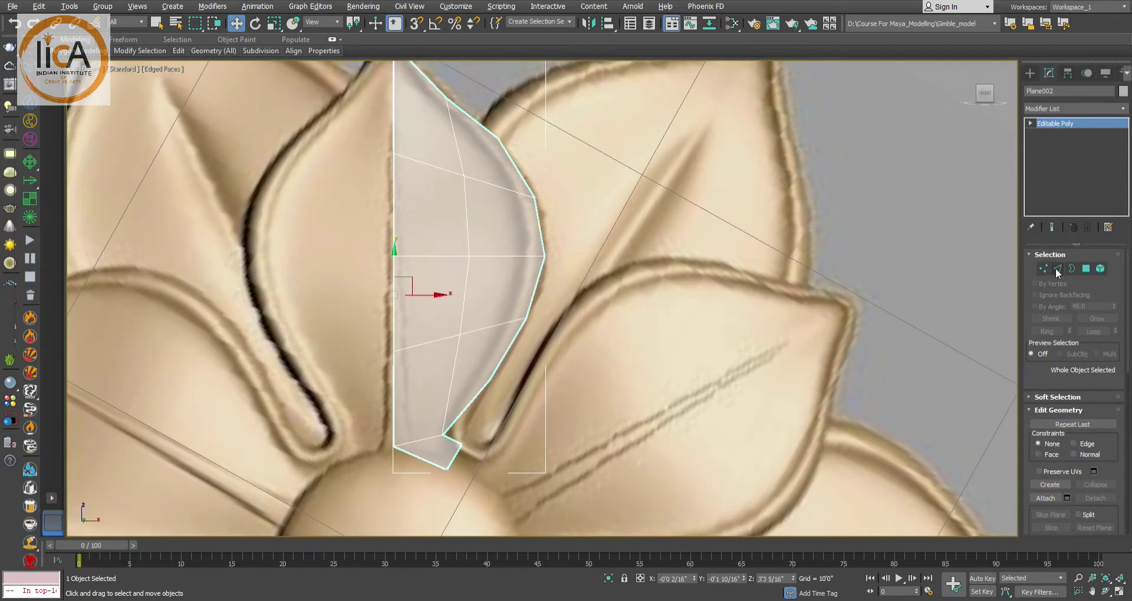
- Cut an inner edge line parallel to the petal's outer edge, running from the tip to the base
left_click(1057, 270)
middle_click_drag(500, 149, 499, 180)
left_click(1043, 269)
scroll(1048, 377, "down", 3)
left_click(1095, 473)
scroll(386, 79, "up", 5)
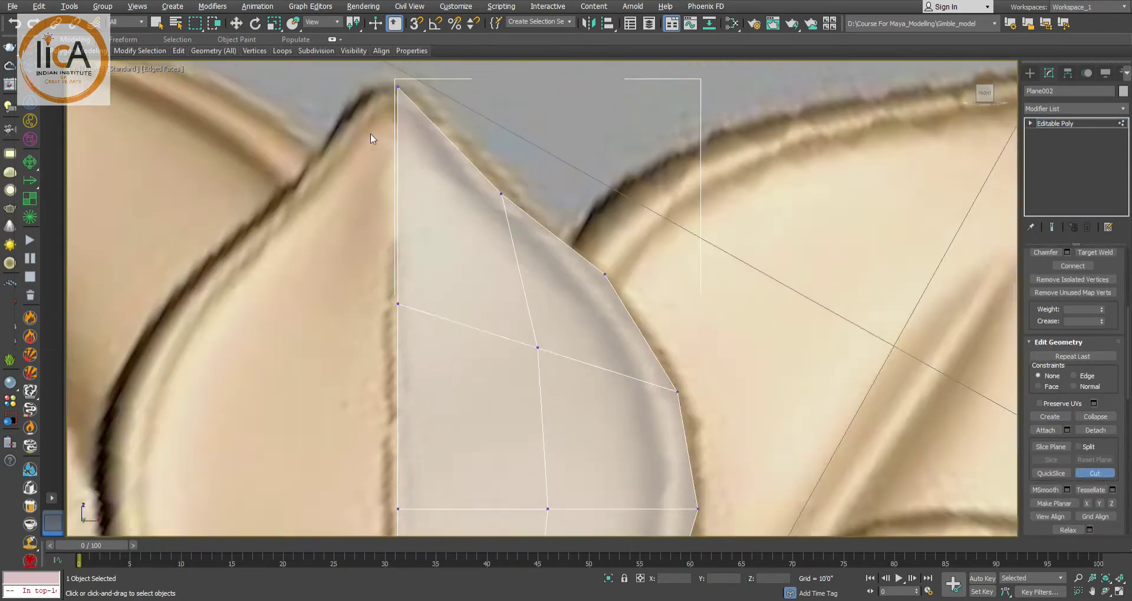
scroll(396, 98, "up", 2)
left_click(399, 104)
left_click(551, 254)
middle_click_drag(676, 358, 450, 156)
left_click(456, 156)
middle_click_drag(548, 375, 418, 275)
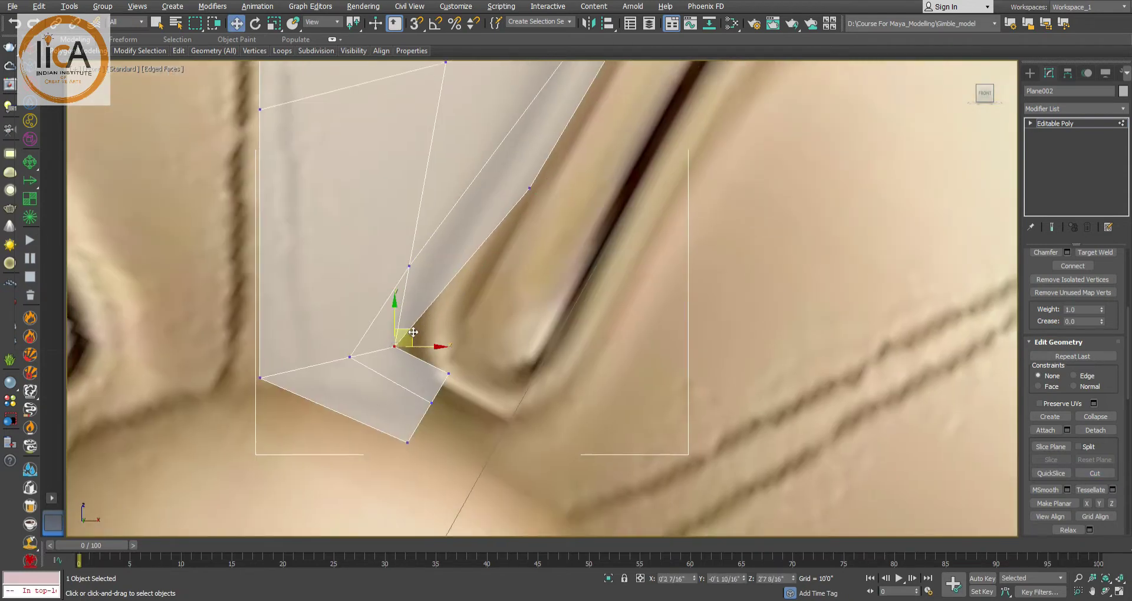
- Move the vertices around the petal's base corner to fit the reference rim
left_click_drag(412, 333, 446, 332)
scroll(447, 332, "down", 2)
middle_click_drag(534, 102, 496, 108)
left_click(383, 292)
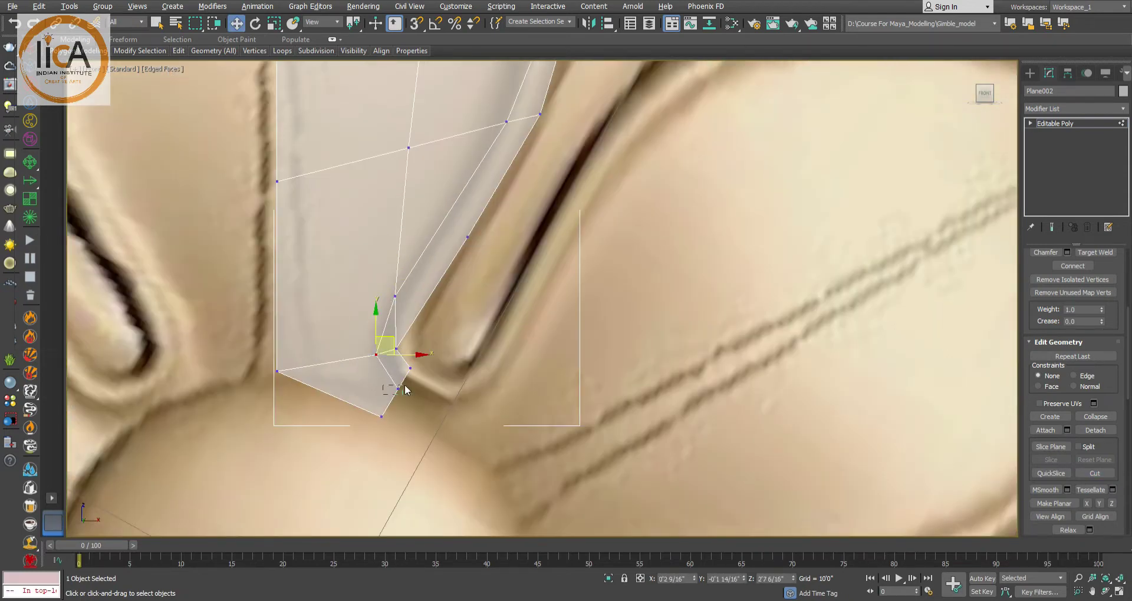
left_click_drag(405, 387, 407, 388)
- Adjust the inner edge line's vertices up the side of the petal so they follow the rim's inner border
scroll(407, 388, "down", 3)
scroll(465, 245, "up", 4)
left_click_drag(492, 279, 475, 277)
middle_click_drag(489, 224, 505, 348)
left_click_drag(482, 242, 465, 245)
middle_click_drag(449, 177, 501, 323)
left_click(308, 142)
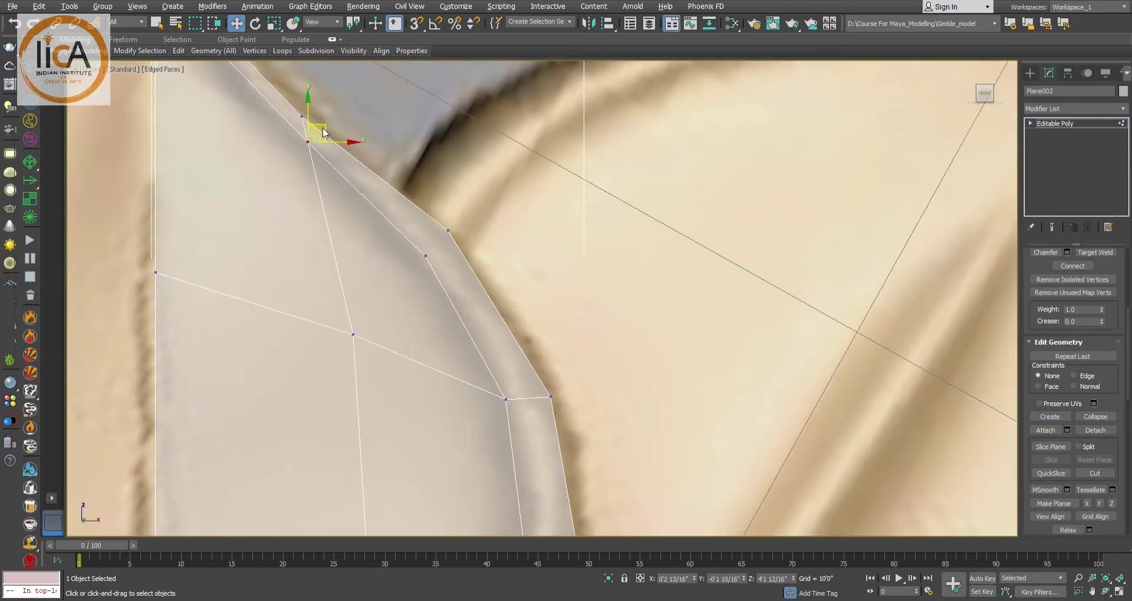
- Cut a short edge joining the inner rim line to the outer edge on the upper side, and refine the rim near the tip
middle_click_drag(429, 255, 457, 352)
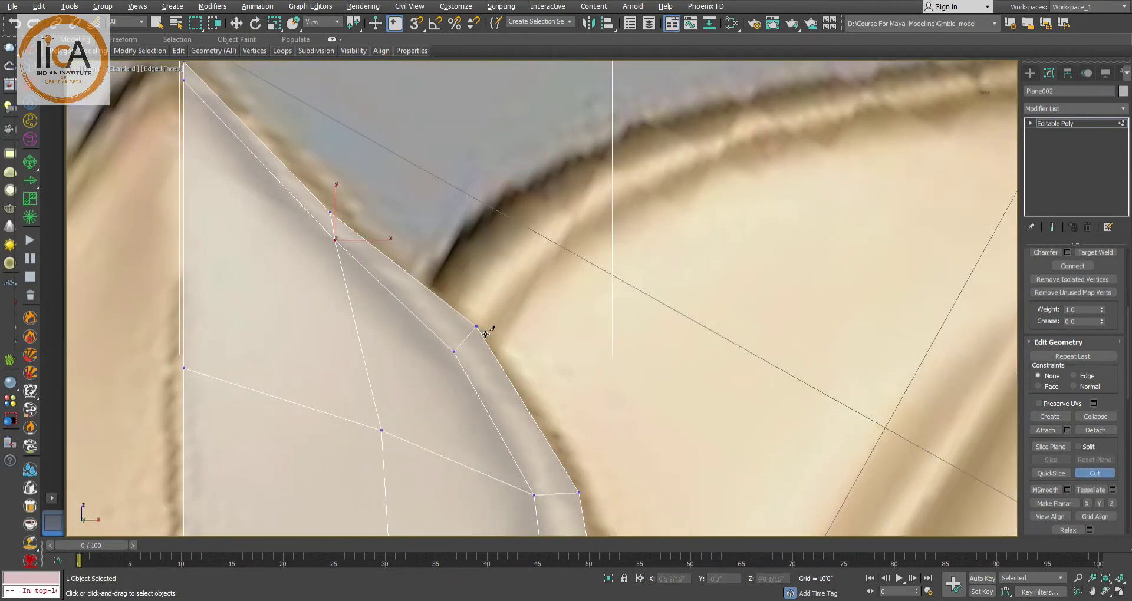
right_click(485, 335)
scroll(508, 243, "down", 1)
left_click(387, 262)
scroll(387, 262, "up", 1)
middle_click_drag(387, 262, 406, 344)
scroll(420, 303, "down", 3)
middle_click_drag(526, 382, 534, 101)
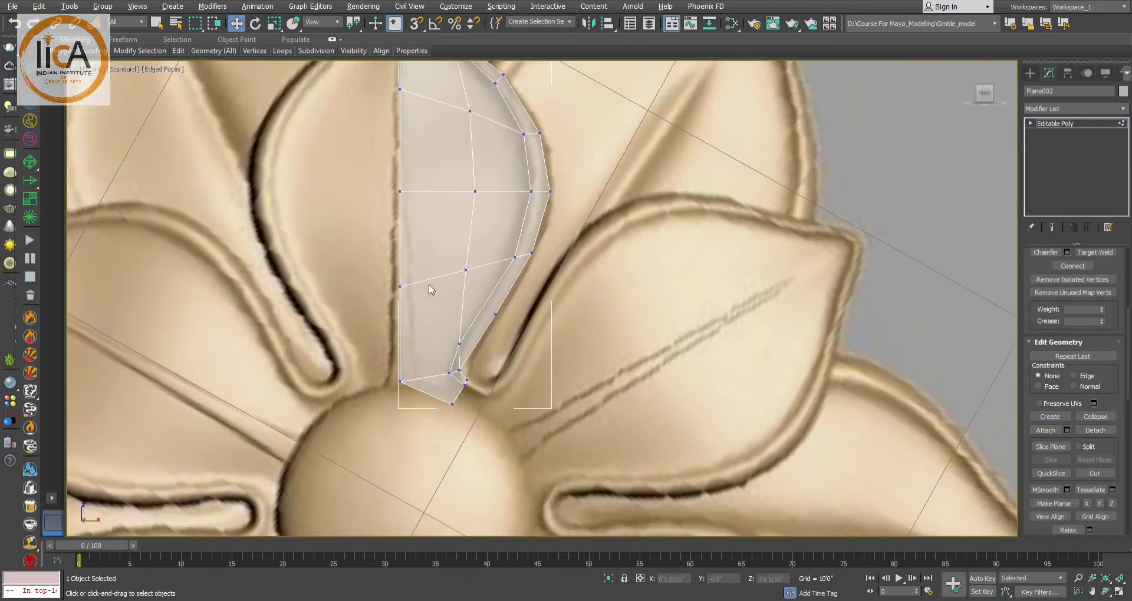
- Cut a lengthwise edge line close beside the petal's centre line, from the base extension up through the petal
scroll(489, 392, "up", 3)
middle_click_drag(398, 124, 414, 500)
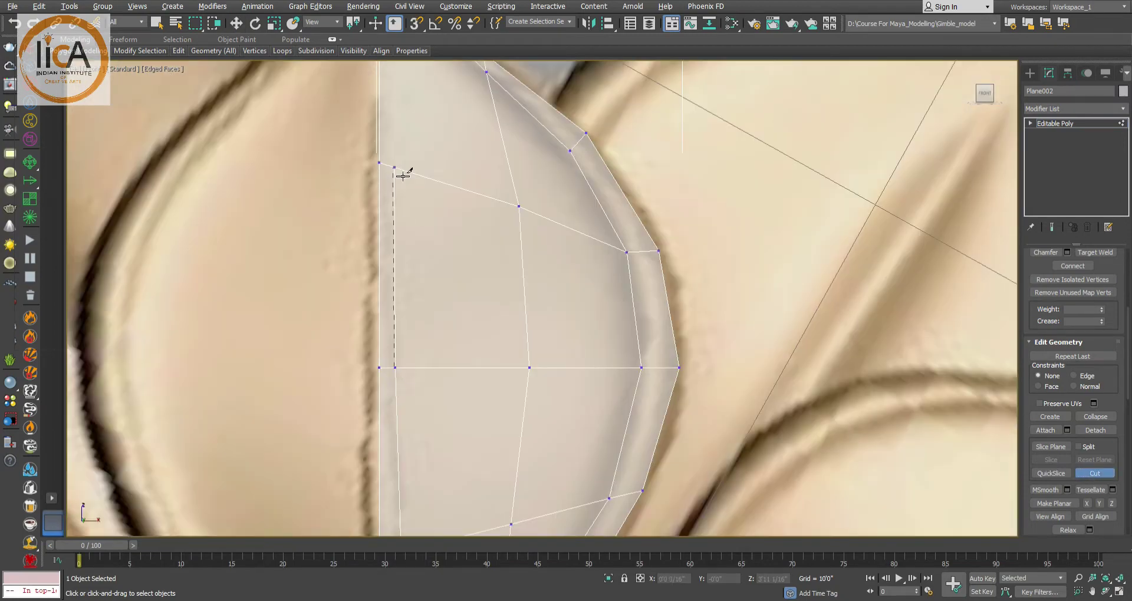
middle_click_drag(403, 176, 414, 255)
right_click(408, 210)
scroll(402, 130, "down", 5)
scroll(441, 403, "up", 4)
- Cut a crosswise edge row just above the base, from the outer edge to the centre line
left_click(1105, 476)
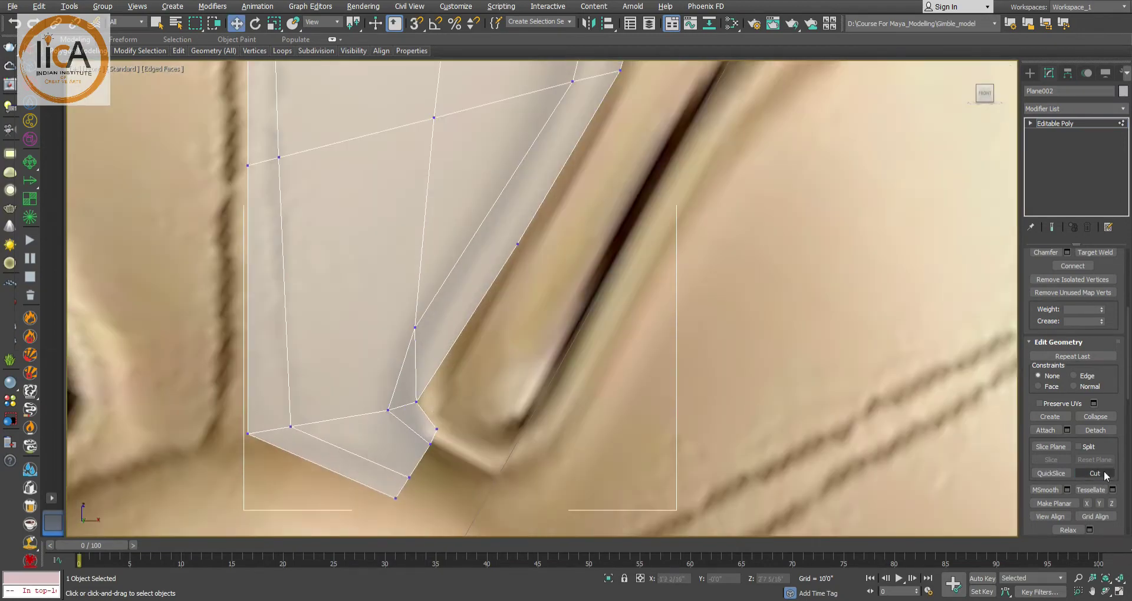
key("2")
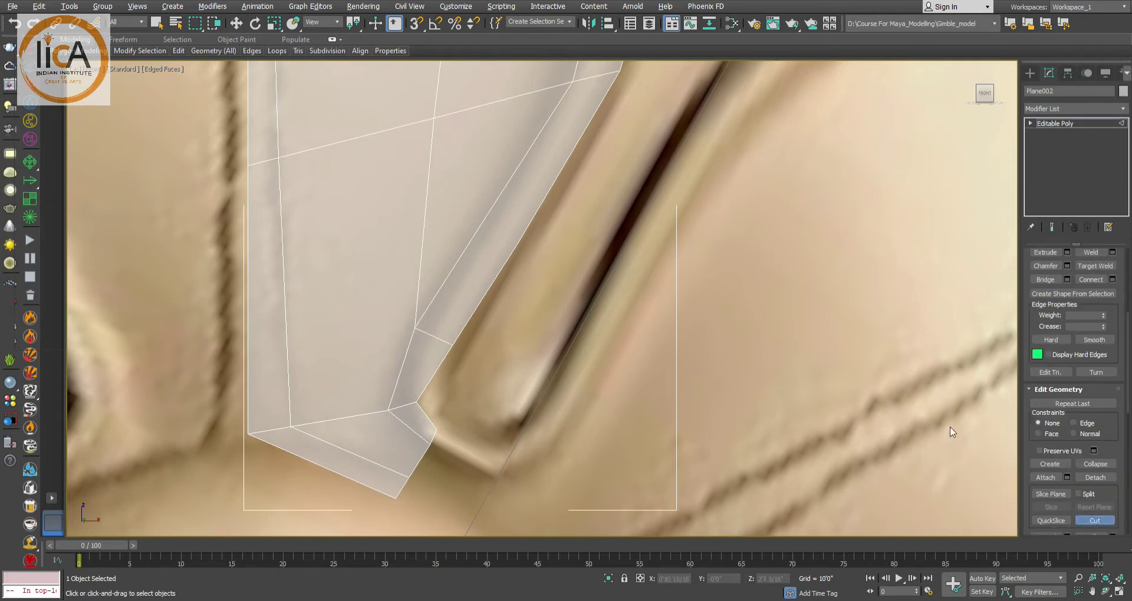
left_click(1063, 139)
left_click(415, 328)
left_click(300, 330)
right_click(256, 348)
scroll(415, 387, "down", 2)
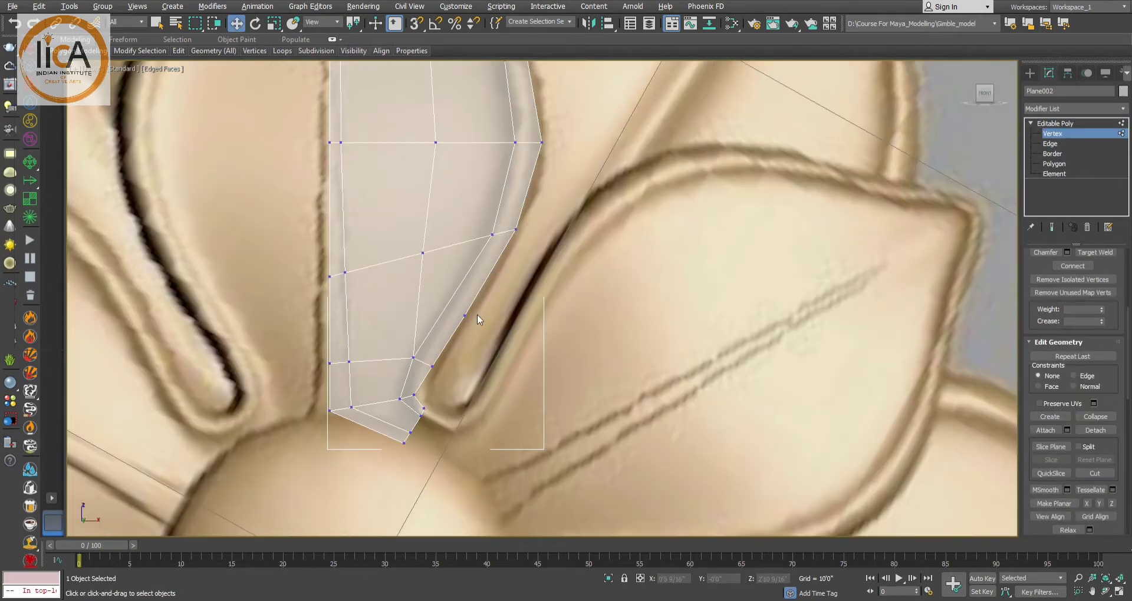
- Cut a second crosswise edge row higher up, from the outer edge's middle vertex to the centre line
scroll(457, 299, "up", 1)
left_click(1100, 473)
scroll(406, 327, "up", 2)
left_click(534, 319)
left_click(486, 286)
left_click(160, 315)
right_click(160, 315)
scroll(448, 353, "down", 2)
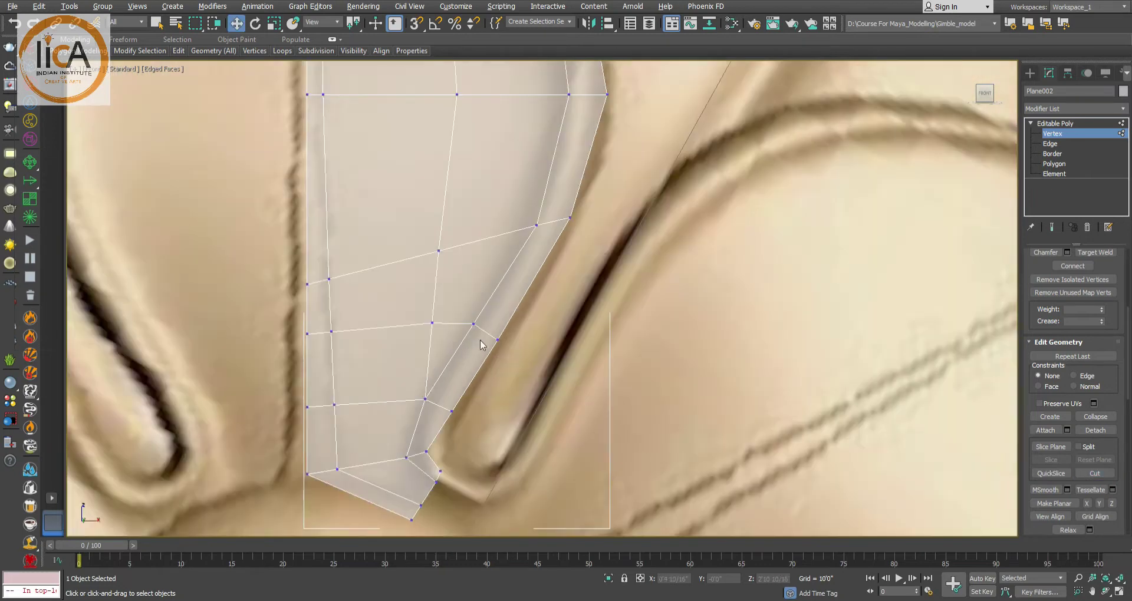
- Fine-tune the outer edge vertices just above the base against the reference outline
middle_click_drag(454, 350, 431, 371)
middle_click_drag(382, 419, 373, 345)
left_click(419, 358)
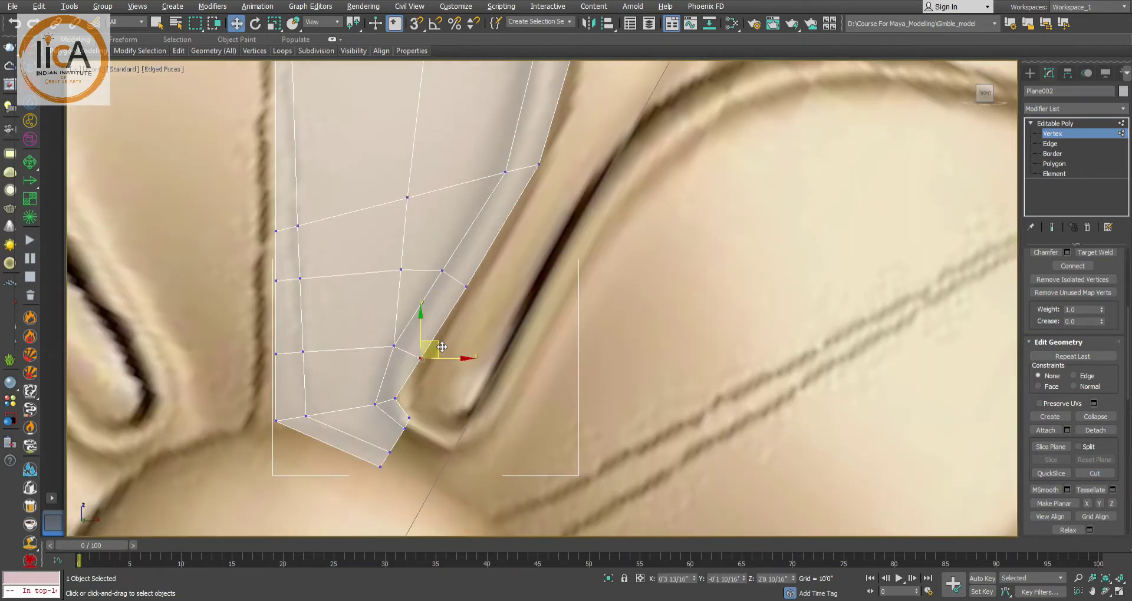
left_click(529, 279)
- Cut an extra lengthwise edge from the second crosswise row down towards the petal's base
scroll(530, 280, "down", 2)
middle_click_drag(463, 191, 457, 256)
scroll(461, 330, "up", 2)
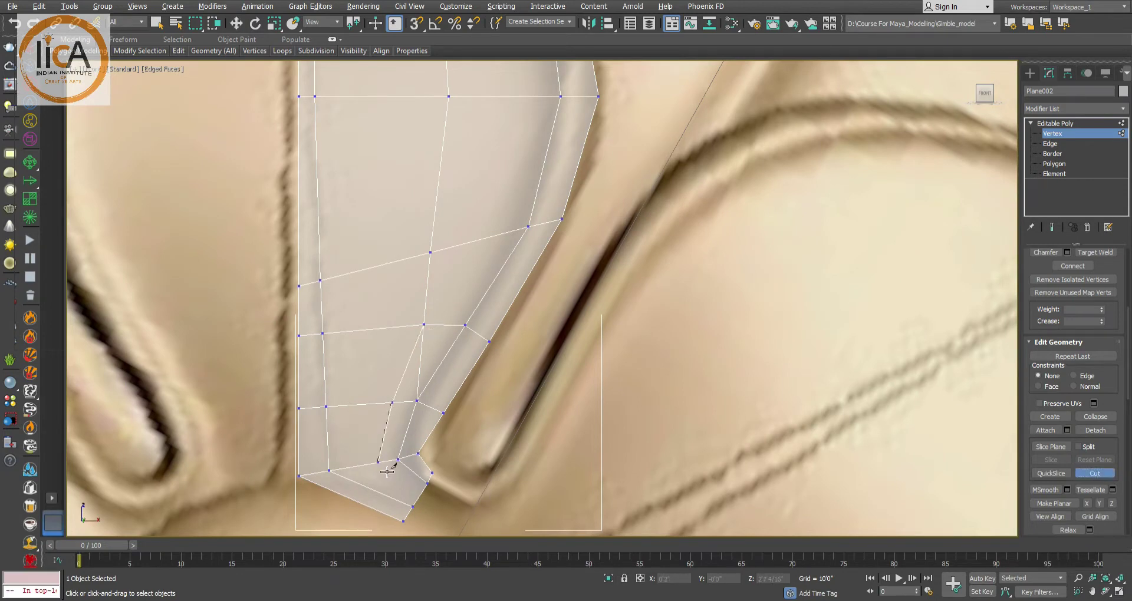
- Select the edge loop along the petal's outer rim and shift it in depth to shape a raised border
key("2")
scroll(442, 386, "down", 2)
middle_click_drag(445, 76, 398, 133)
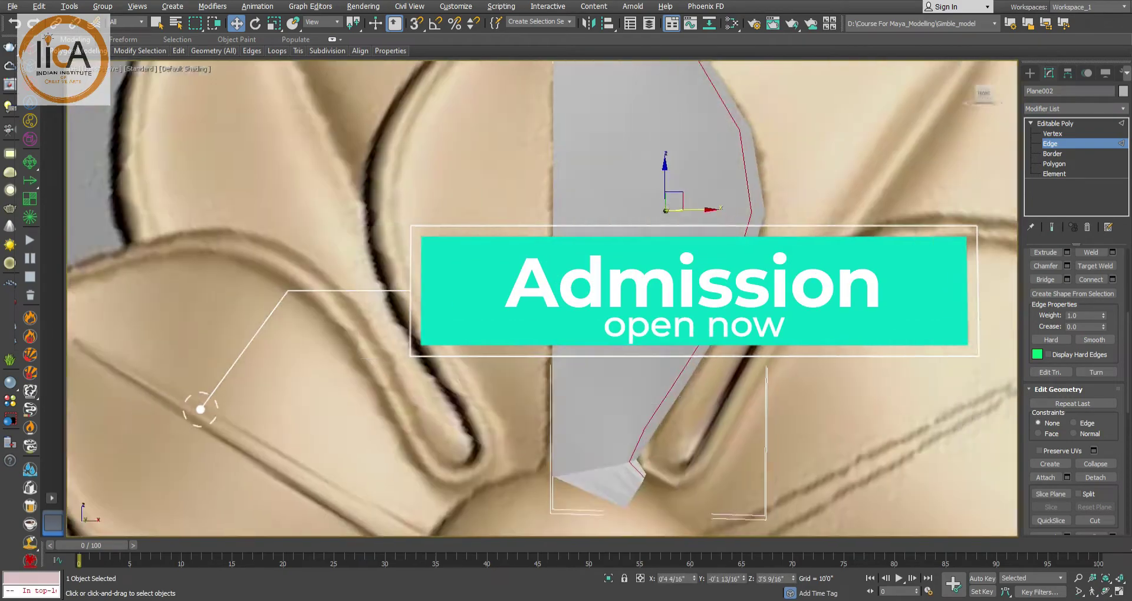
key("F3")
mouse_move(648, 413)
middle_mouse_down("alt")
mouse_move(472, 377)
mouse_move(648, 413)
middle_mouse_up("alt")
key("F3")
key("F4")
scroll(601, 401, "up", 2)
scroll(519, 147, "up", 2)
middle_click_drag(566, 177, 468, 134, "alt")
scroll(467, 133, "down", 5)
- Select all the vertices along the half petal's straight centre edge in the front view
key("f")
scroll(456, 140, "up", 6)
key("1")
left_click_drag(441, 114, 462, 156)
scroll(456, 141, "down", 2)
middle_click_drag(448, 330, 425, 138)
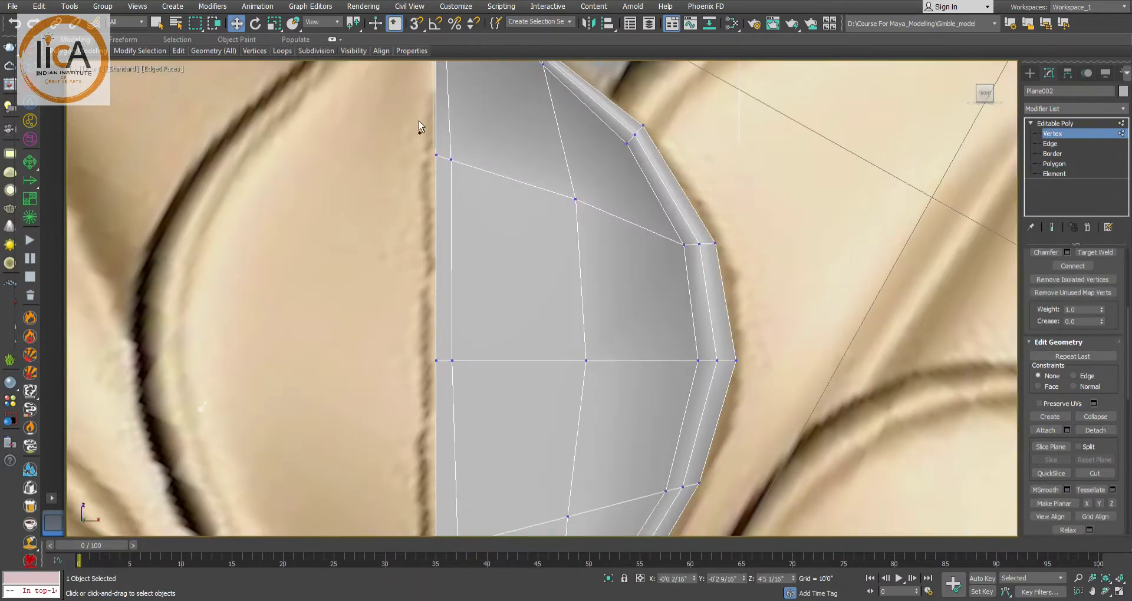
left_click_drag(419, 121, 445, 405, "ctrl")
middle_click_drag(445, 405, 428, 82)
left_click_drag(391, 89, 430, 423, "ctrl")
middle_click_drag(447, 140, 424, 471)
scroll(456, 308, "down", 2)
key("1")
key("w")
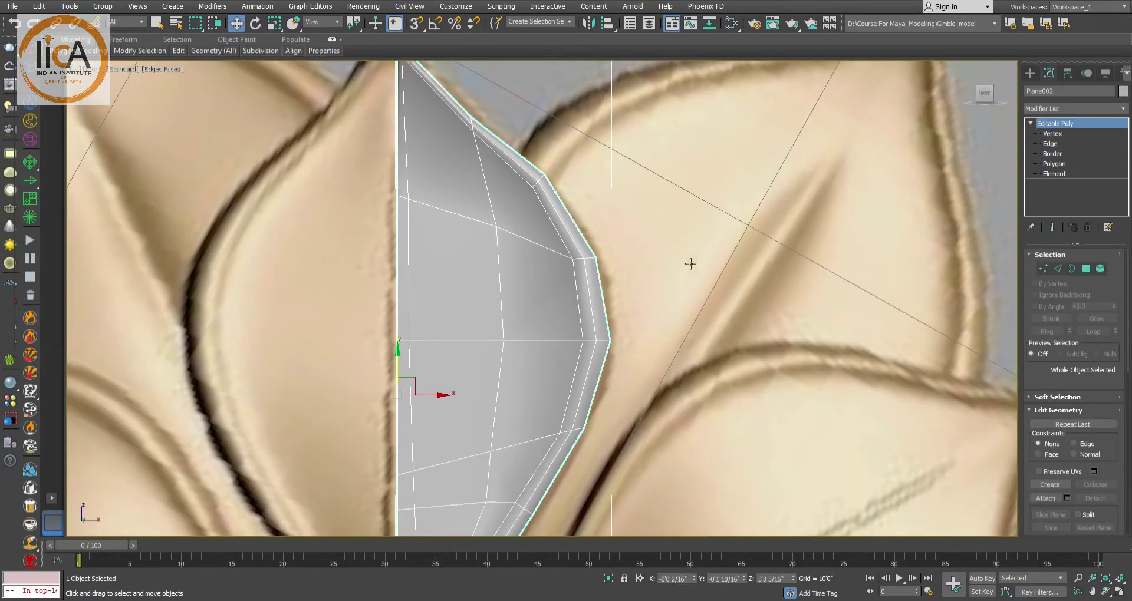
- Select the five lengthwise edges beside the centre line and move them in depth to shape the midrib
key("2")
scroll(436, 316, "down", 2)
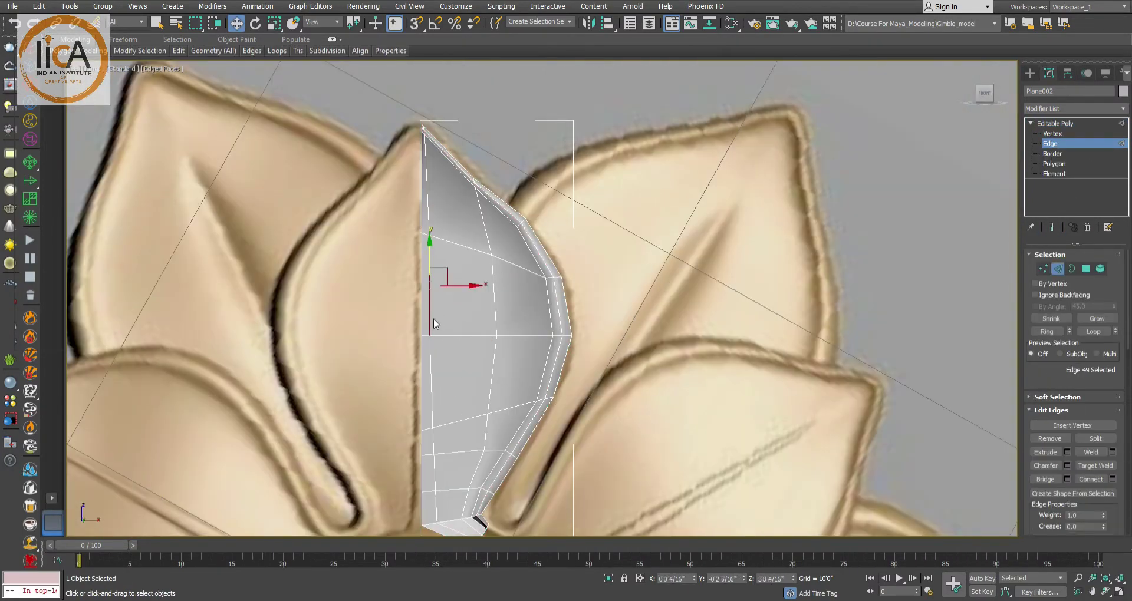
left_click(434, 380, "ctrl")
key("alt+x")
left_click(439, 435, "ctrl")
left_click(441, 456, "ctrl")
middle_click_drag(442, 436, 457, 416)
key("p")
key("alt+x")
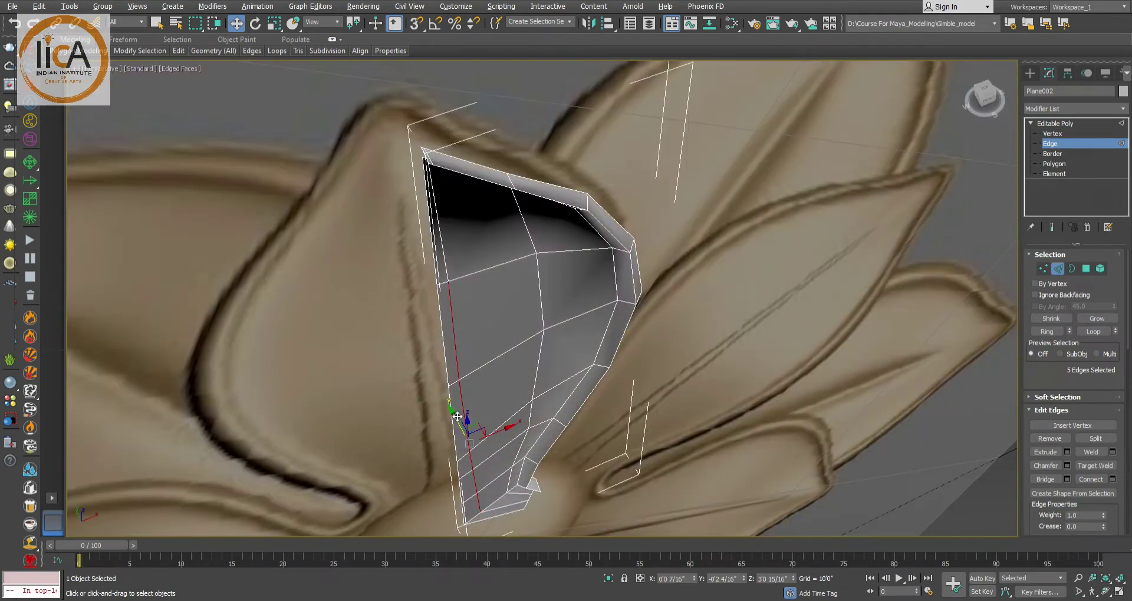
left_click_drag(457, 416, 462, 423)
middle_click_drag(462, 422, 464, 387, "alt")
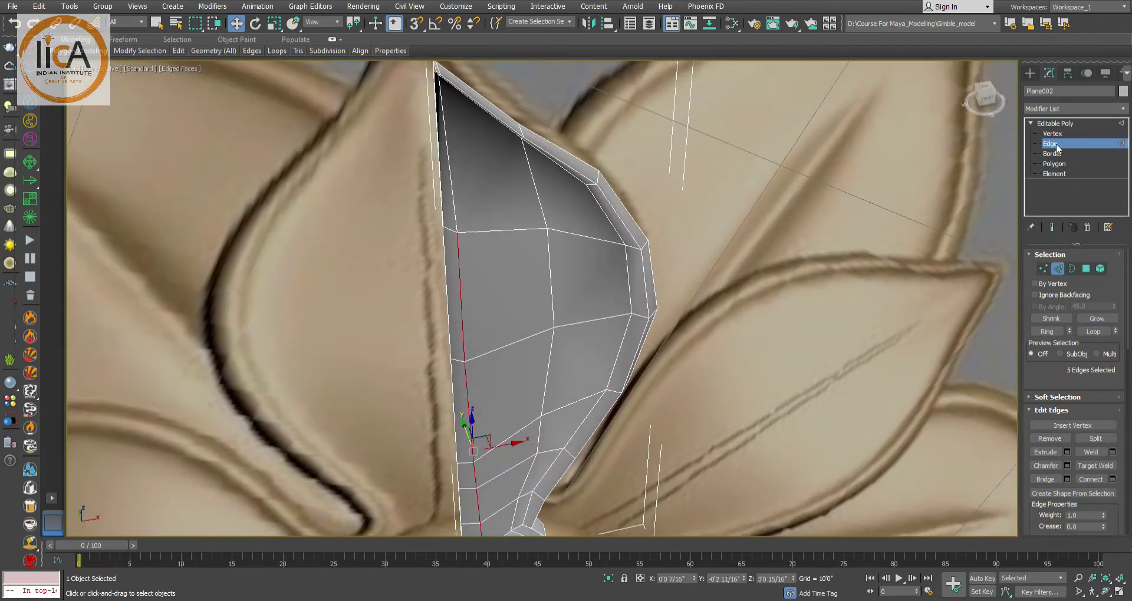
- Add the matching centre-line edges to the selection and move both edge rows in depth together
left_click(446, 257, "ctrl")
left_click(453, 390, "ctrl")
left_click(449, 344, "ctrl")
middle_click_drag(453, 437, 439, 292)
left_click(452, 384, "ctrl")
left_click(456, 436, "ctrl")
scroll(453, 378, "down", 2)
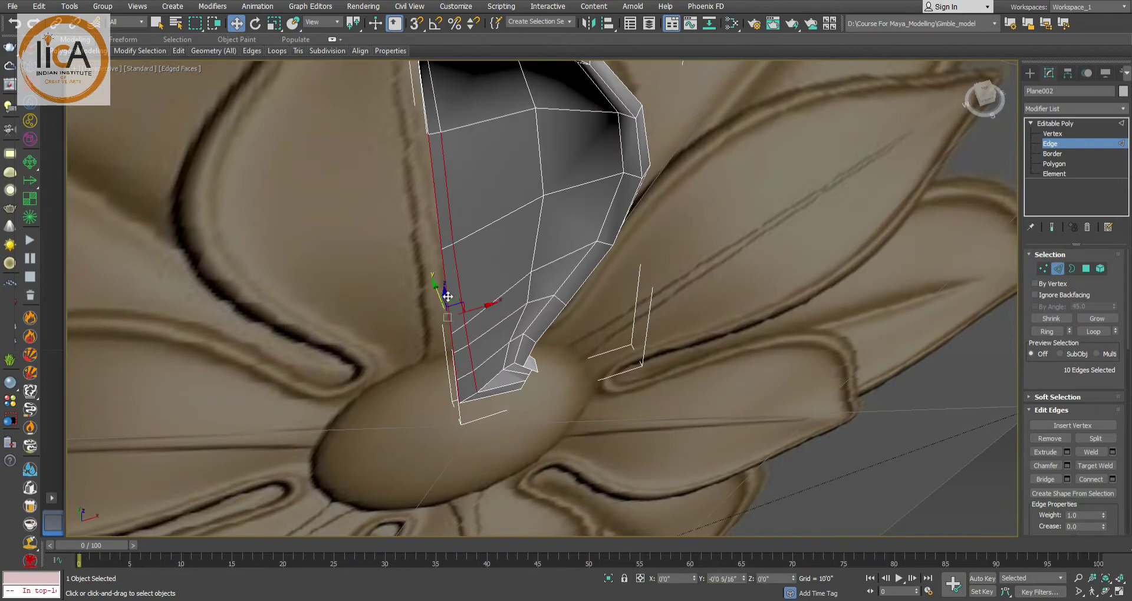
left_click_drag(455, 287, 454, 284)
middle_click_drag(454, 283, 585, 272, "alt")
key("2")
scroll(582, 259, "down", 3)
scroll(585, 272, "up", 3)
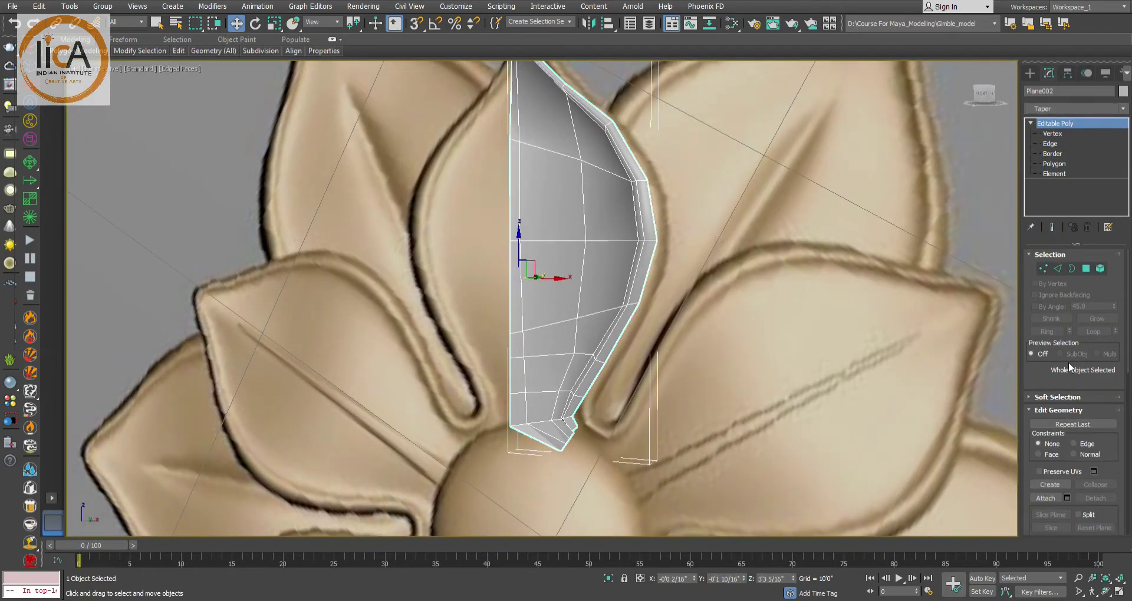
- Apply TurboSmooth to the half petal and mirror a copy of it across the centre line
left_click(1068, 362)
key("F4")
middle_click_drag(613, 236, 591, 220, "alt")
left_click(588, 23)
left_click(757, 354)
middle_click_drag(589, 277, 541, 266, "alt")
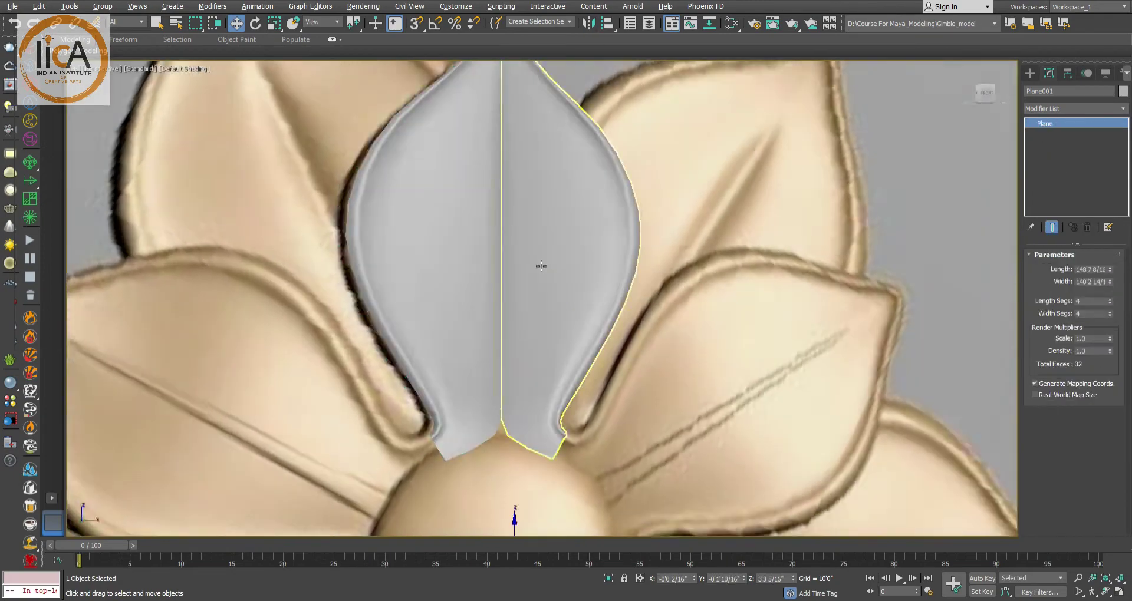
scroll(541, 267, "down", 5)
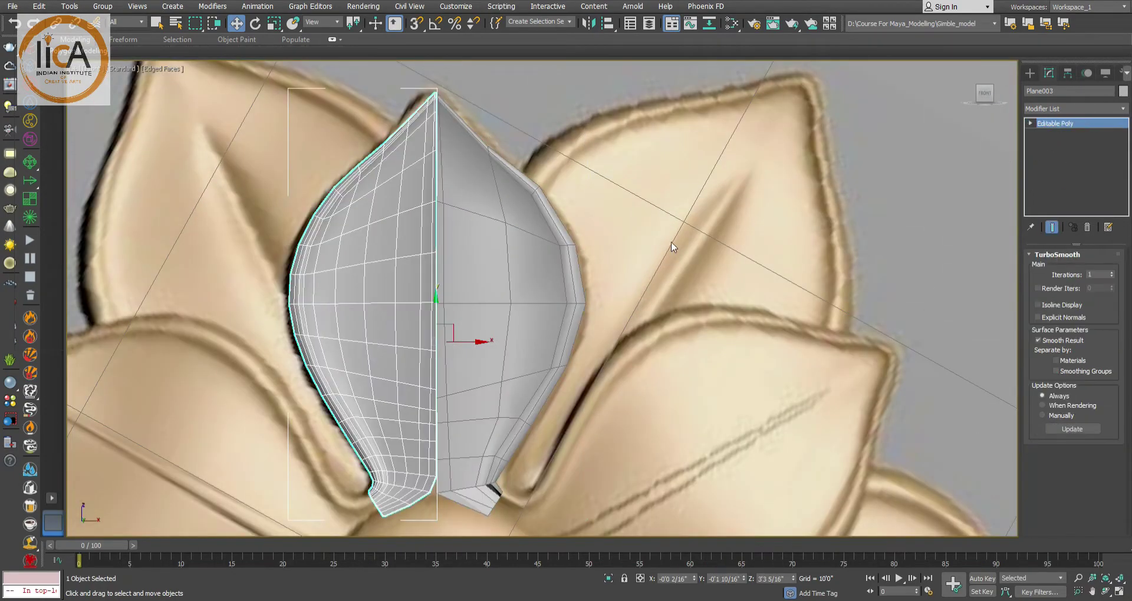
- Attach the two petal halves into one mesh and weld the seam vertices along the centre line
left_click(1044, 498)
left_click(509, 265)
left_click(1043, 269)
scroll(445, 92, "up", 5)
middle_click_drag(430, 191, 462, 127)
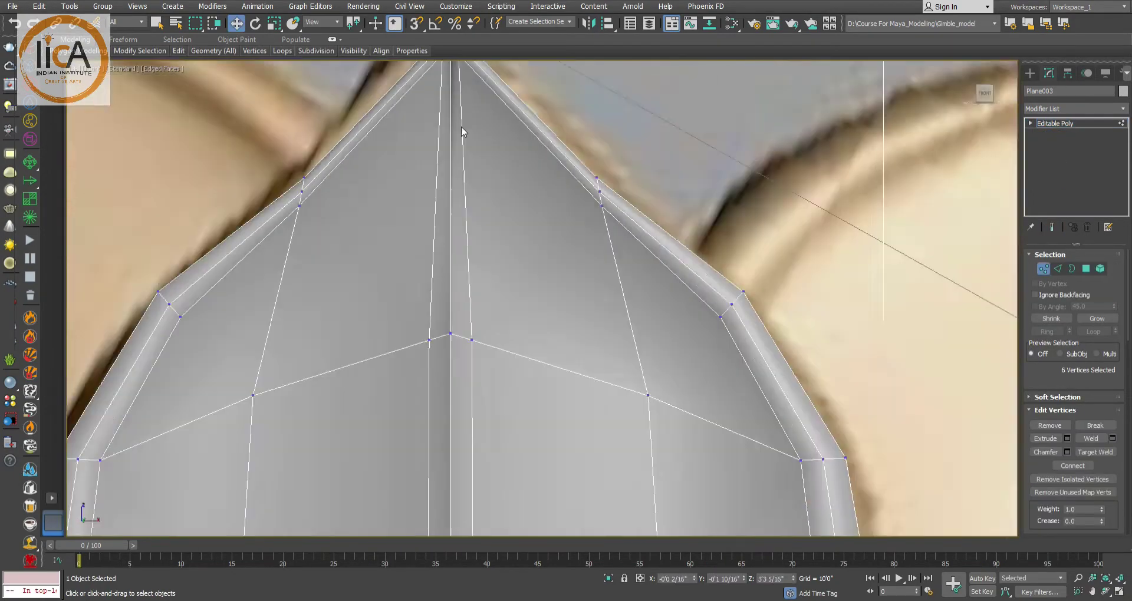
scroll(425, 171, "down", 4)
left_click_drag(425, 245, 448, 398, "ctrl")
middle_click_drag(448, 386, 451, 195)
scroll(439, 295, "up", 4)
left_click_drag(469, 376, 407, 199, "ctrl")
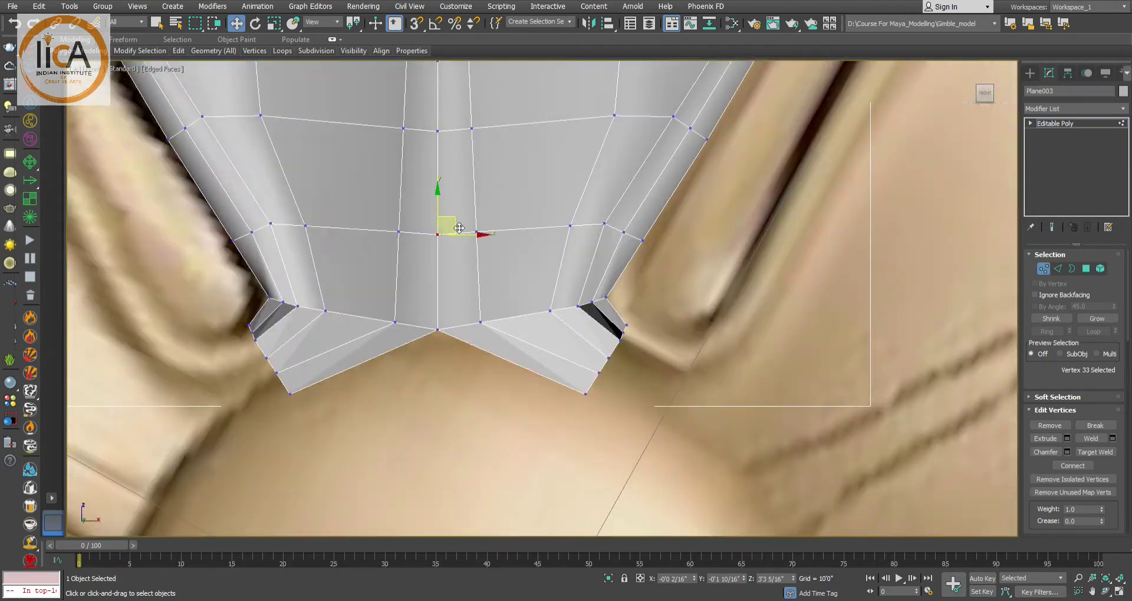
- Apply TurboSmooth to the joined petal and inspect its smoothed shape
scroll(460, 228, "down", 6)
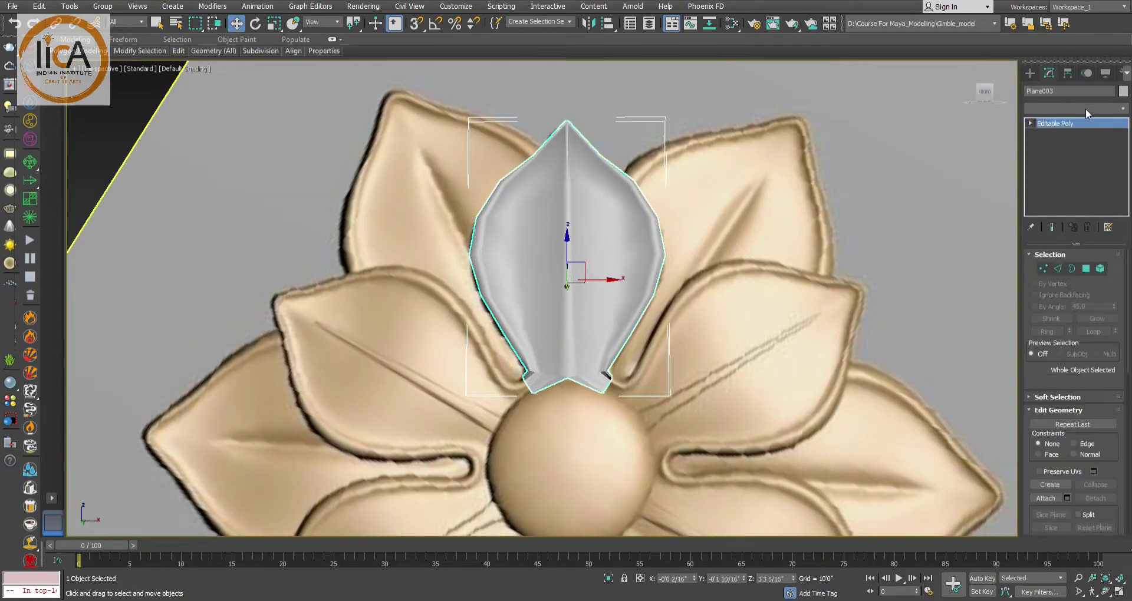
left_click(425, 215)
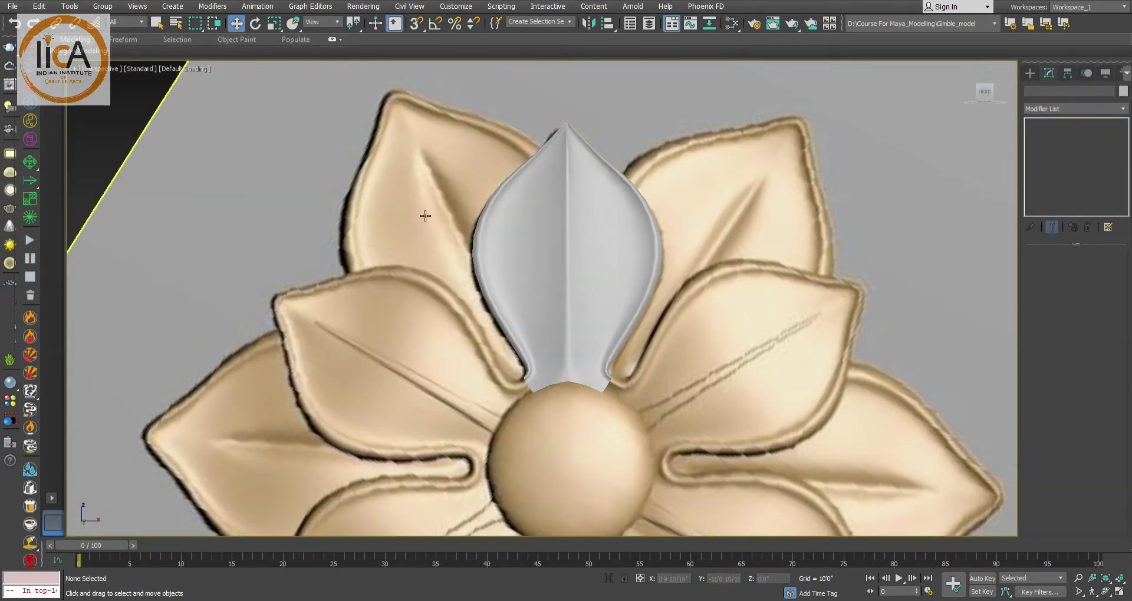
left_click(505, 243)
middle_click_drag(505, 243, 626, 287, "alt")
key("f")
key("f")
key("f")
key("Return")
key("ctrl+z")
- Add an FFD 3x3x3 modifier to the petal and move its middle control points in depth to bend the petal
left_click(1073, 110)
key("f")
key("f")
key("f")
key("Return")
key("1")
left_click_drag(512, 220, 550, 227)
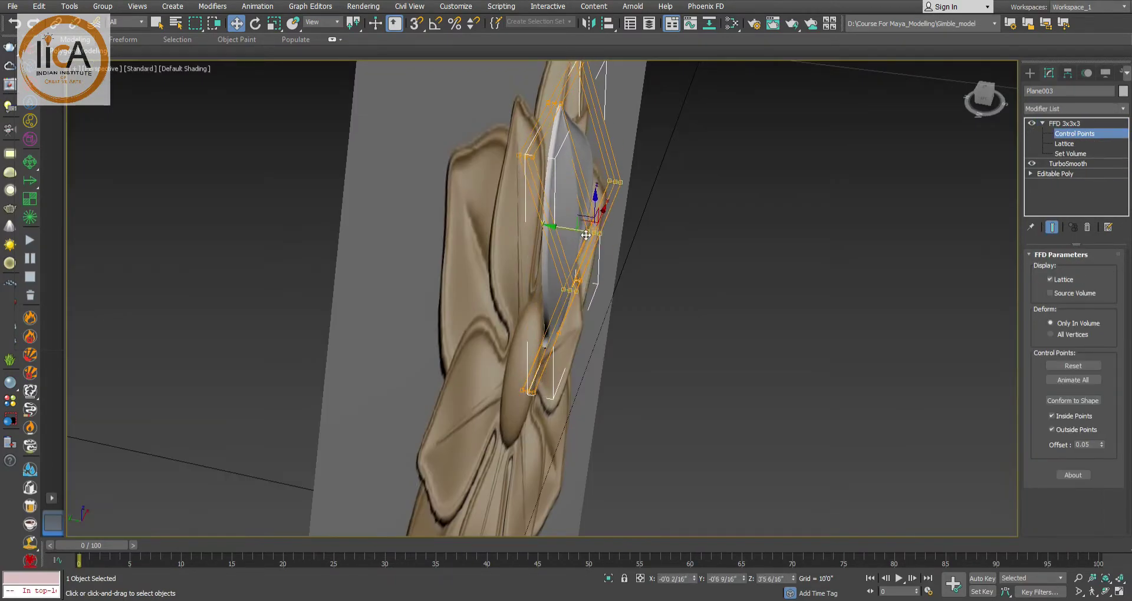
scroll(550, 228, "up", 2)
middle_click_drag(549, 227, 992, 121, "alt")
- Reorder the FFD 3x3x3 modifier beneath TurboSmooth and examine the bent petal
left_click_drag(1070, 134, 1073, 140)
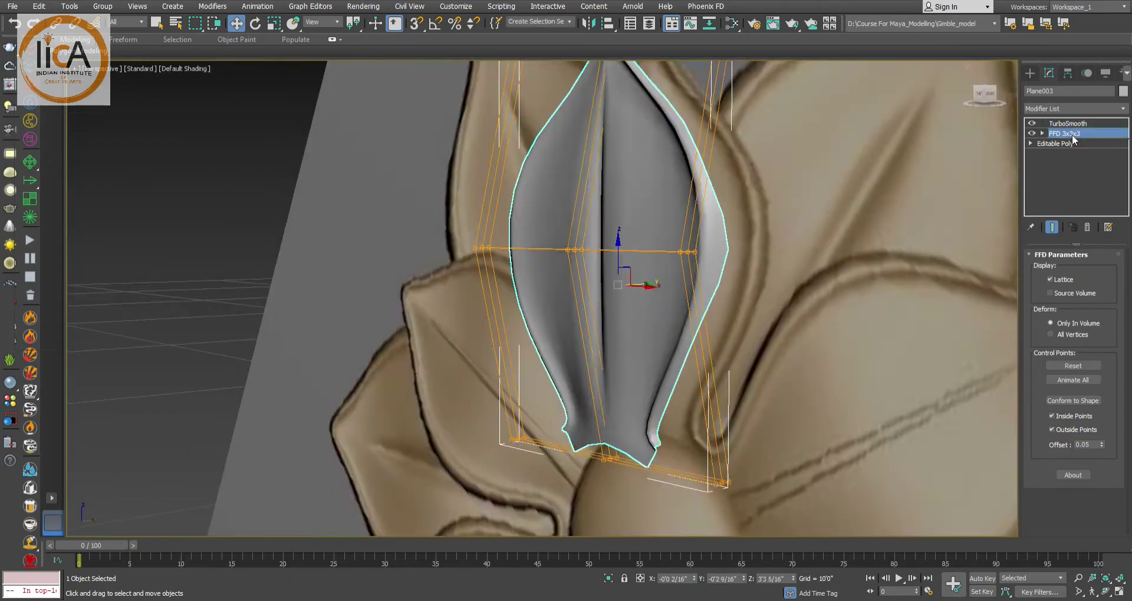
left_click(1072, 124)
middle_click_drag(580, 245, 648, 220, "alt")
scroll(680, 230, "down", 3)
scroll(686, 208, "up", 3)
scroll(649, 219, "up", 4)
- Delete the centre vertex at the petal's tip in the base editable poly mesh
left_click(1055, 144)
key("1")
key("F3")
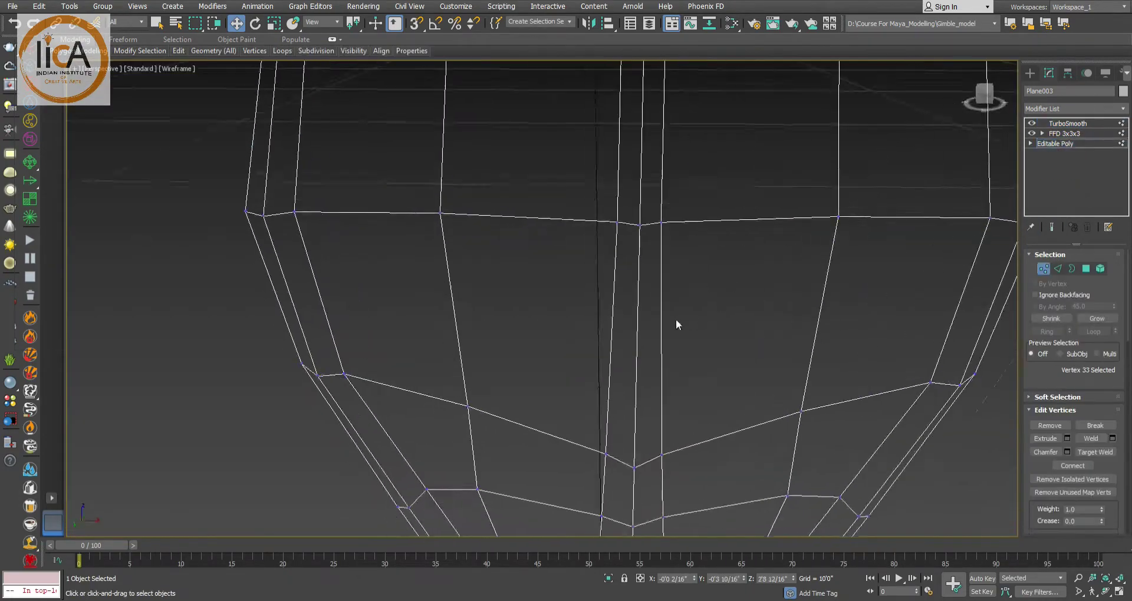
key("F3")
middle_click_drag(677, 322, 682, 306, "alt")
key("F4")
left_click(661, 235)
mouse_move(662, 235)
middle_mouse_down("alt")
mouse_move(604, 202)
mouse_move(681, 309)
mouse_move(559, 320)
middle_mouse_up("alt")
scroll(675, 274, "up", 3)
left_click(655, 274)
scroll(559, 320, "up", 2)
scroll(559, 320, "down", 1)
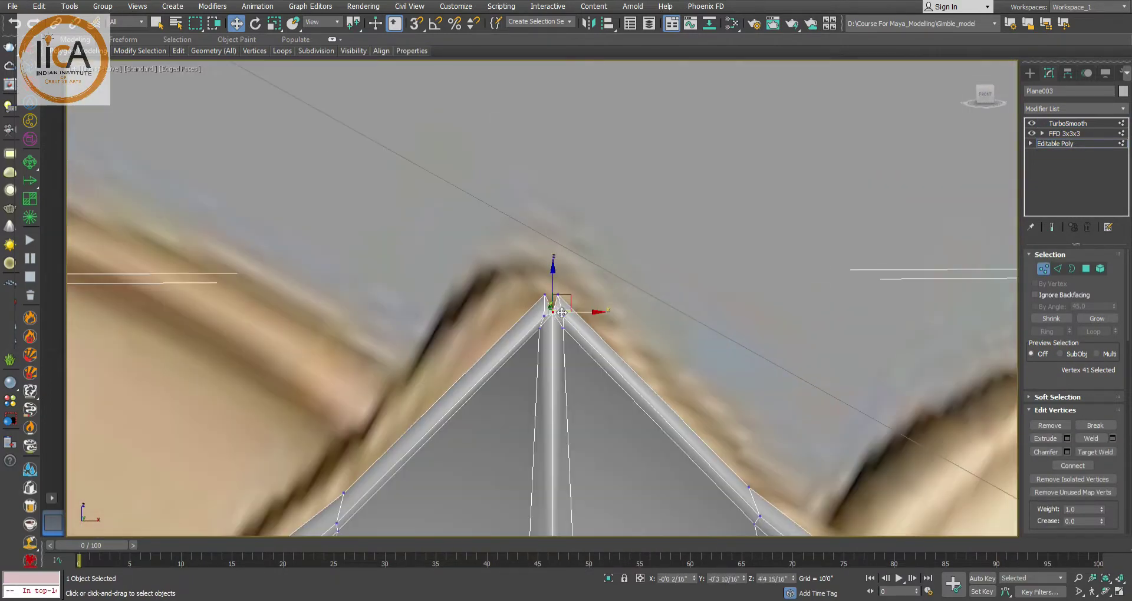
key("Delete")
scroll(562, 312, "down", 2)
middle_click_drag(583, 483, 600, 395)
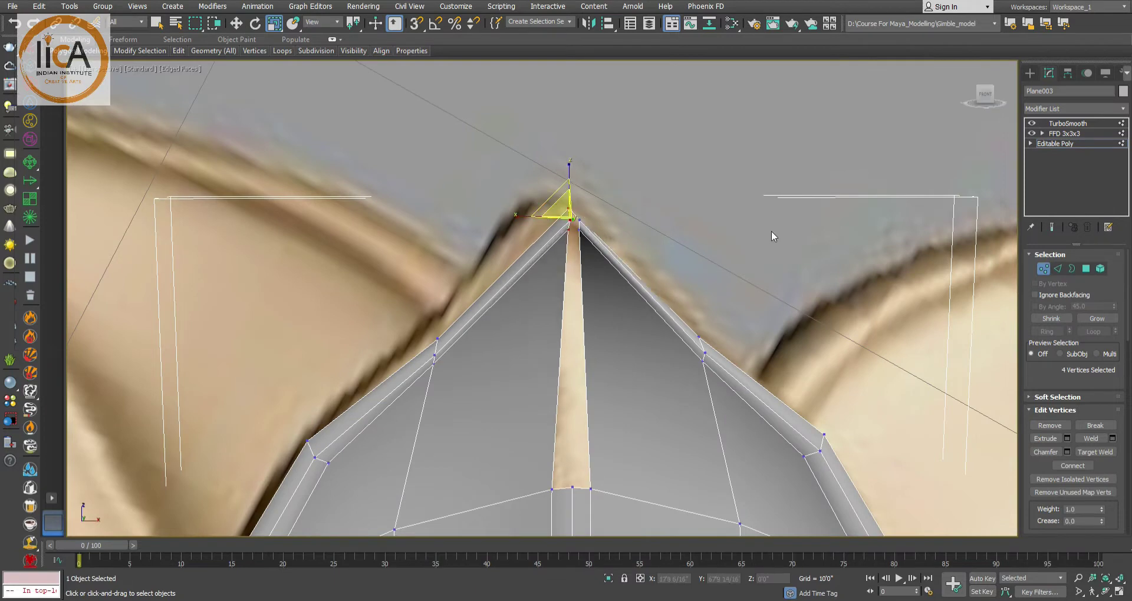
- Extend the two short edges at the bottom of the centre gap up to the tip and narrow them to fit
key("2")
left_click(562, 489)
left_click(582, 488, "ctrl")
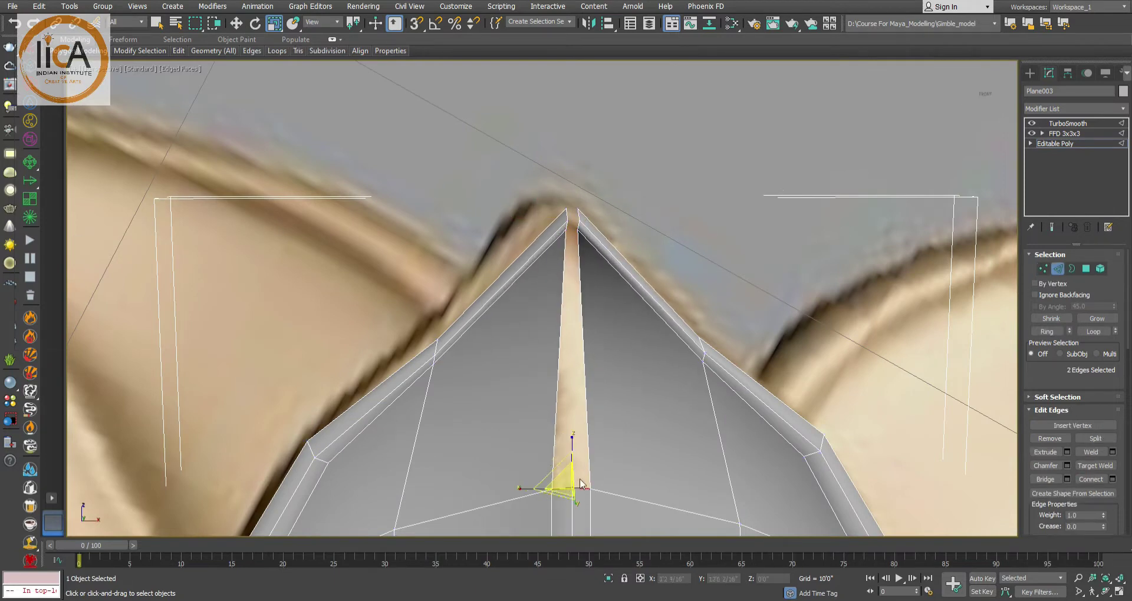
key("w")
left_click_drag(572, 442, 575, 201, "shift")
scroll(575, 200, "up", 2)
key("r")
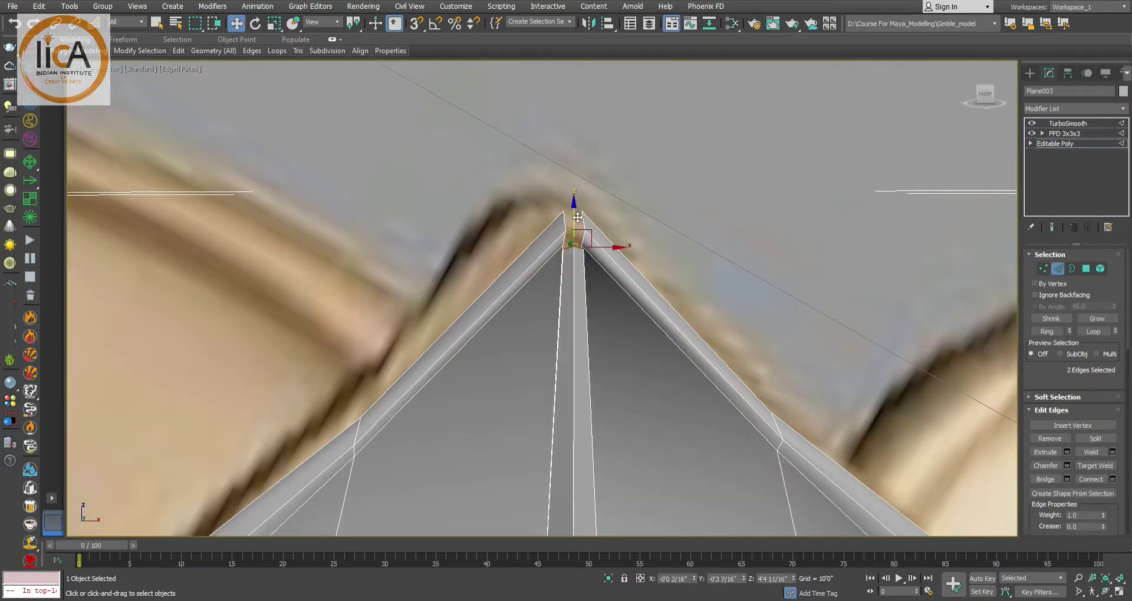
- Weld the overlapping vertices of the new centre strip to the petal's tip
key("1")
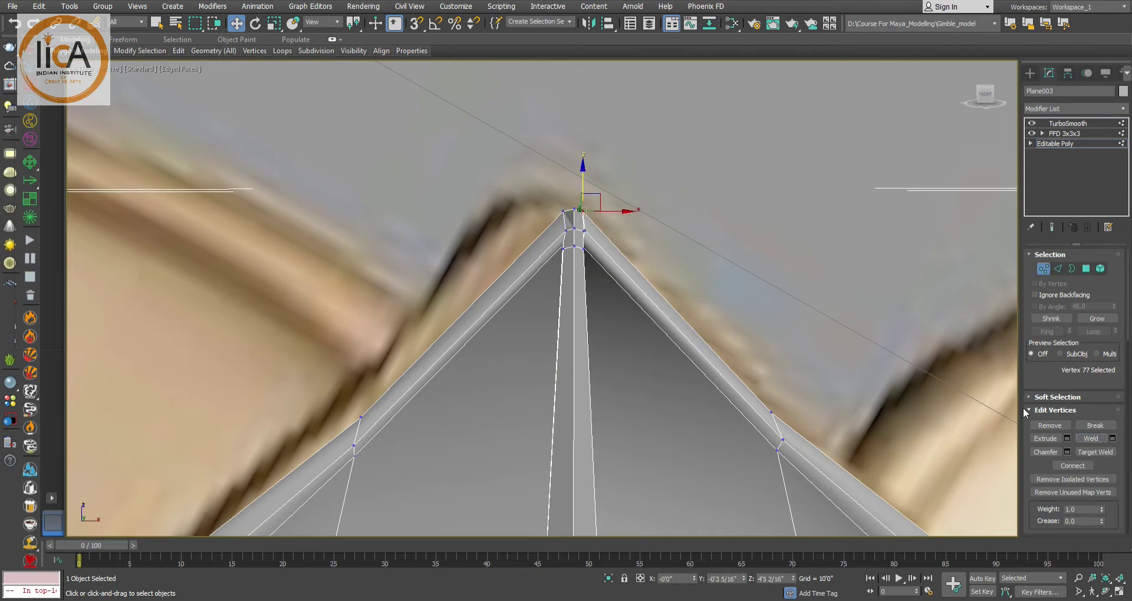
left_click_drag(597, 222, 579, 240)
left_click(1091, 439)
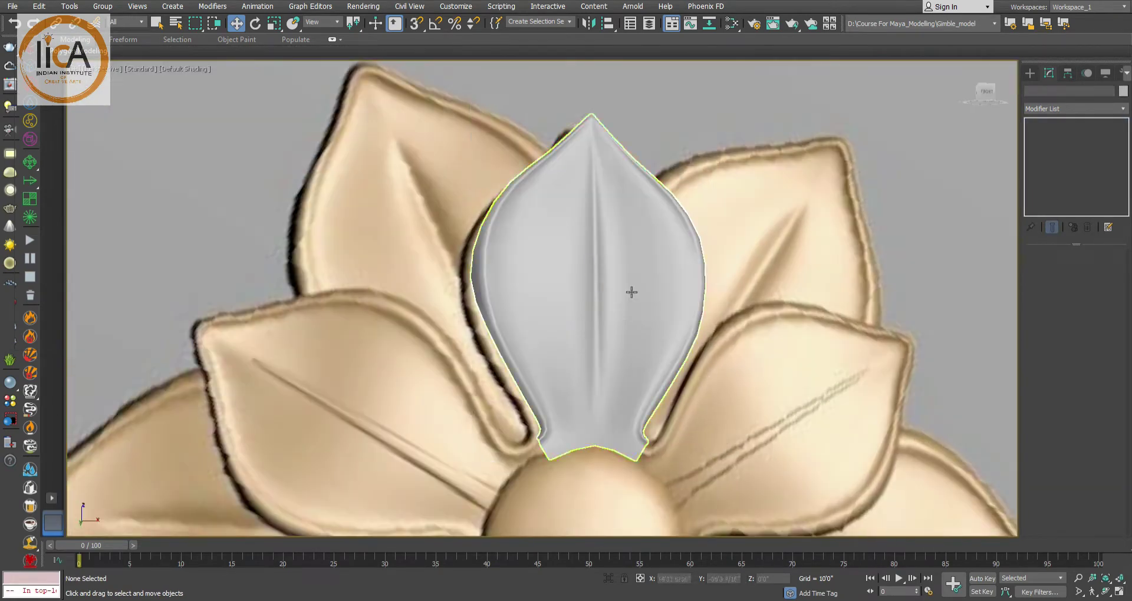
- Collapse the petal's FFD 3x3x3 modifier into the editable poly and keep TurboSmooth on top
left_click(631, 292)
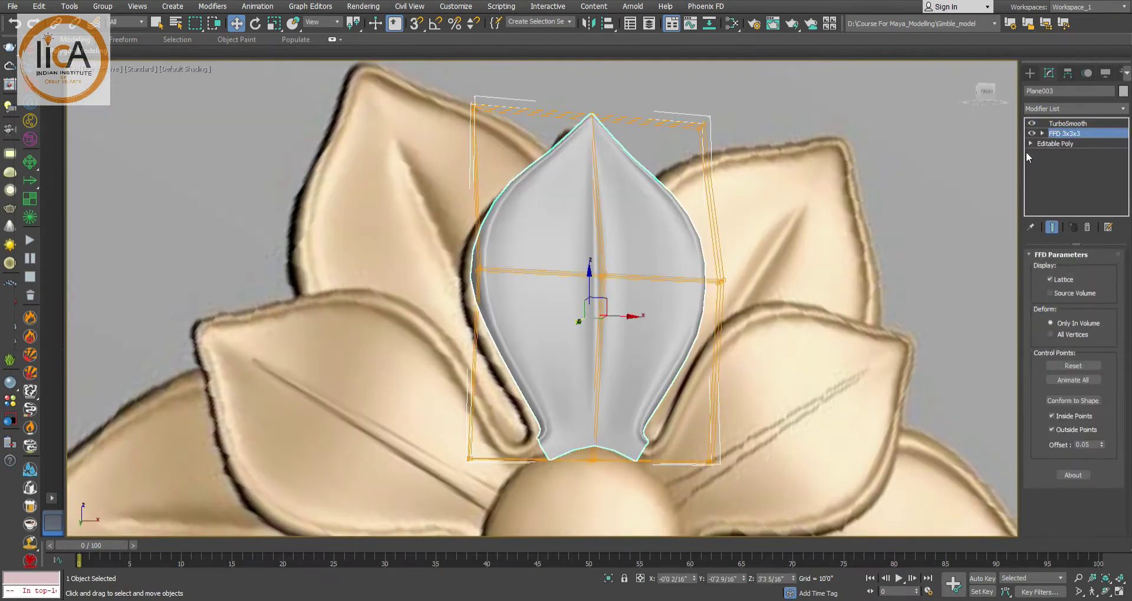
left_click(1067, 123)
left_click(1031, 135)
left_click(1052, 143)
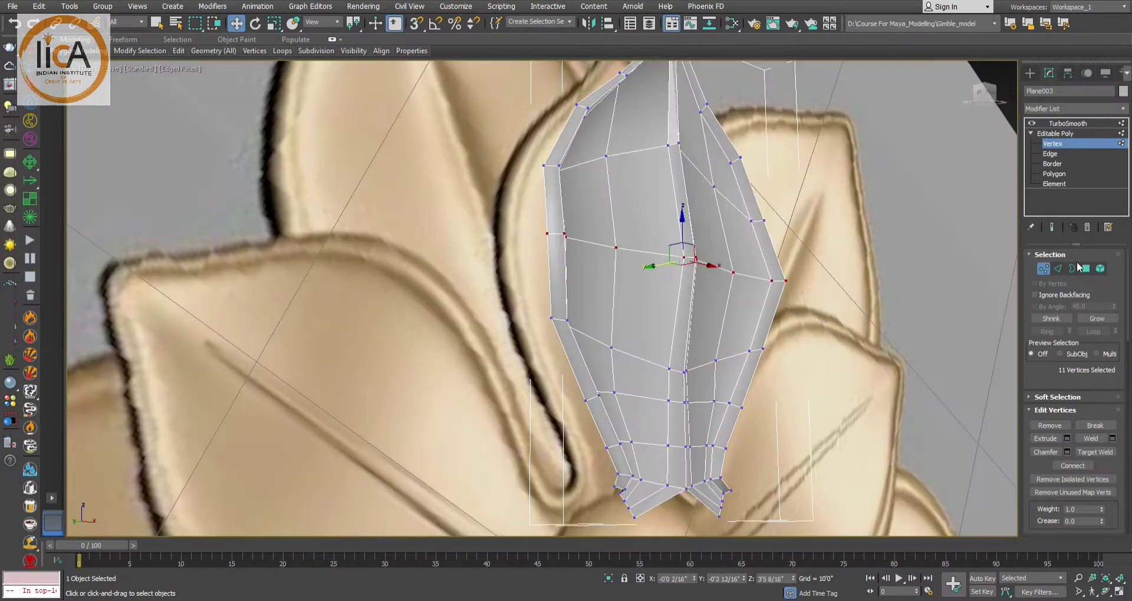
- Adjust the depth of the petal's crosswise edge rows in the left view to smooth its side profile
key("2")
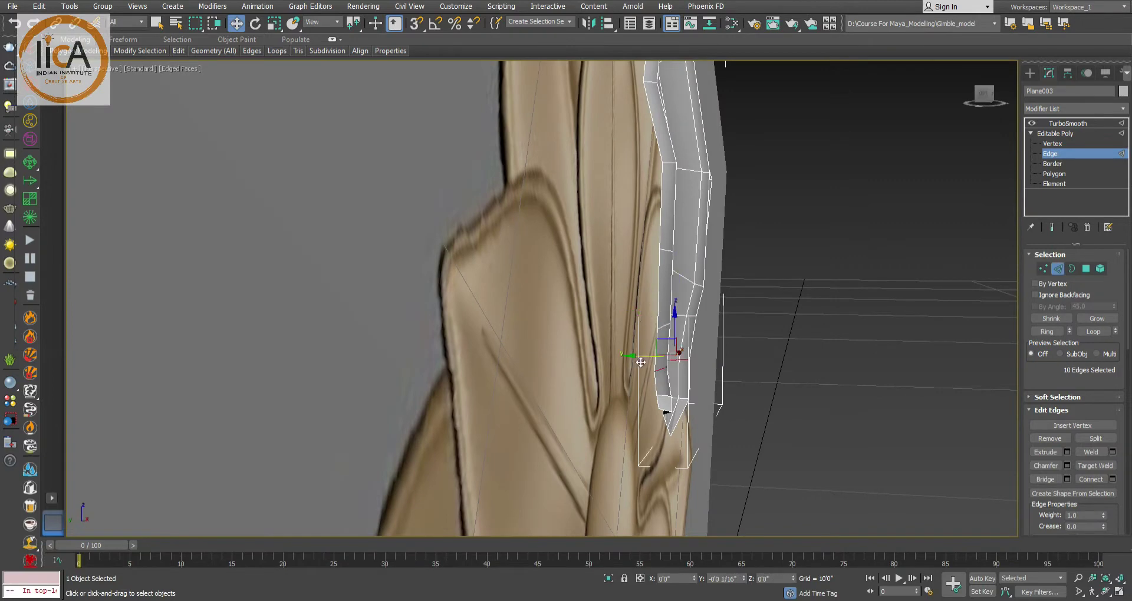
middle_click_drag(640, 363, 508, 339, "alt")
key("l")
scroll(713, 343, "up", 10)
middle_click_drag(713, 343, 670, 309)
double_click(618, 277)
left_click_drag(656, 264, 668, 266)
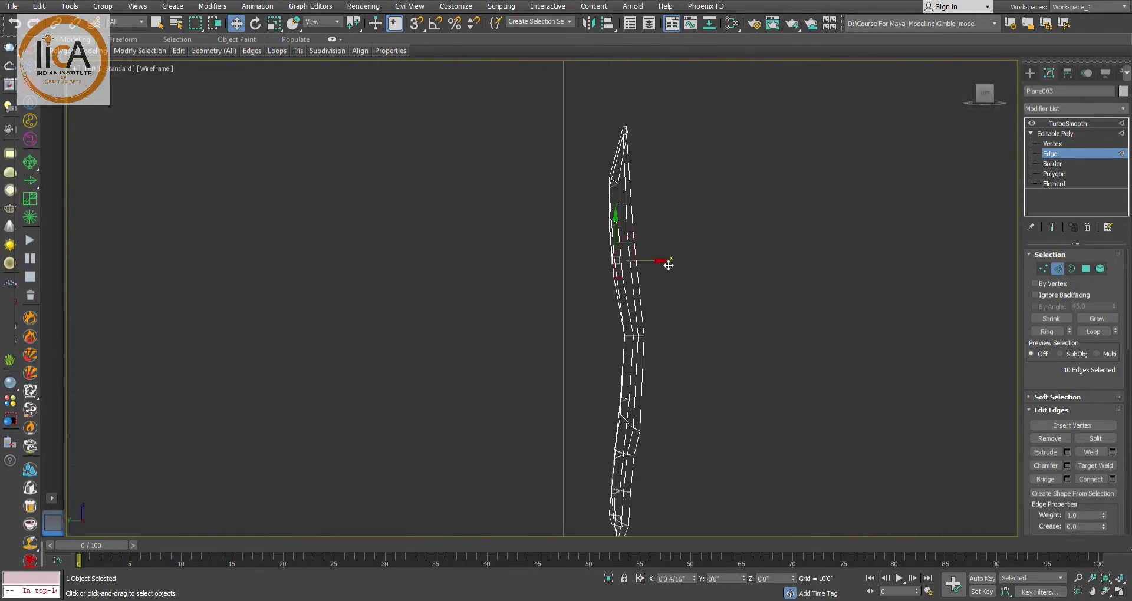
middle_click_drag(667, 341, 645, 218)
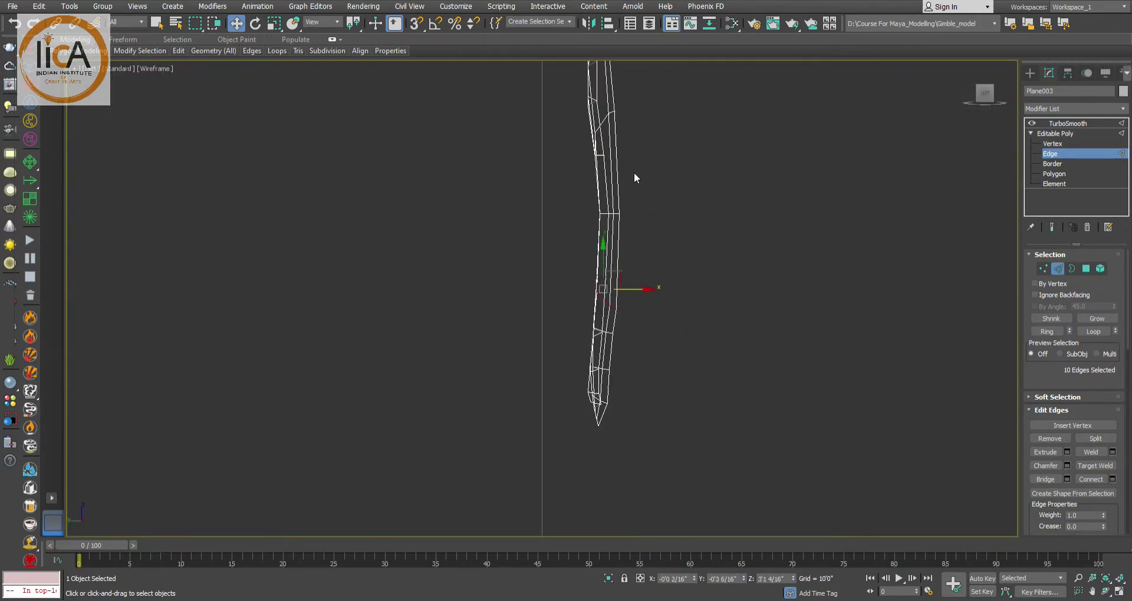
middle_click_drag(634, 177, 644, 341, "alt")
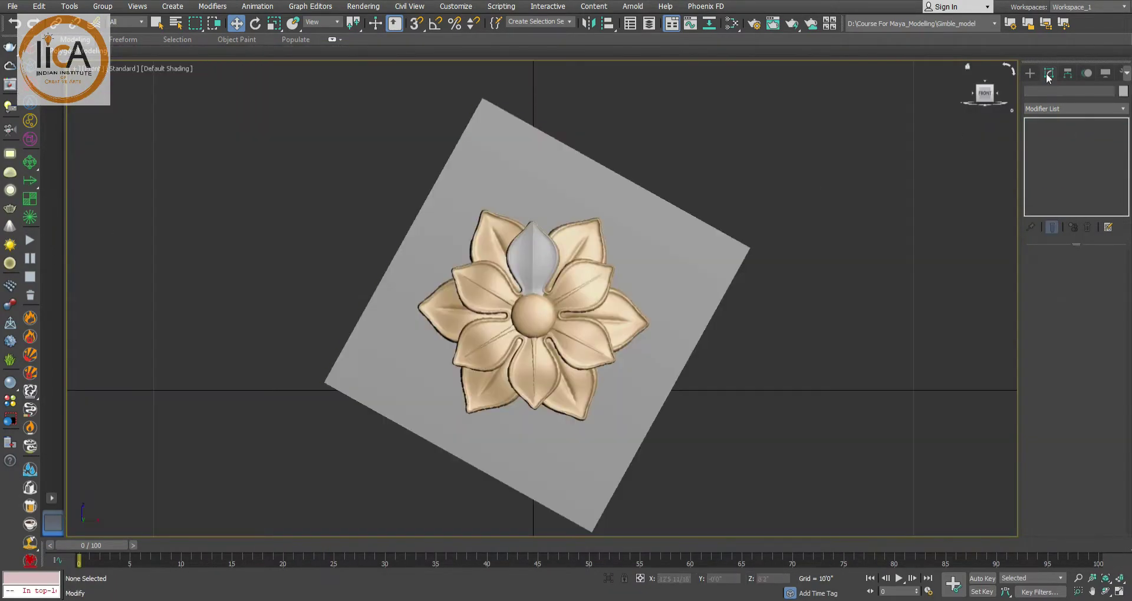
- Create a sphere that matches the flower's round centre in the reference image
left_click(1030, 72)
left_click(1050, 156)
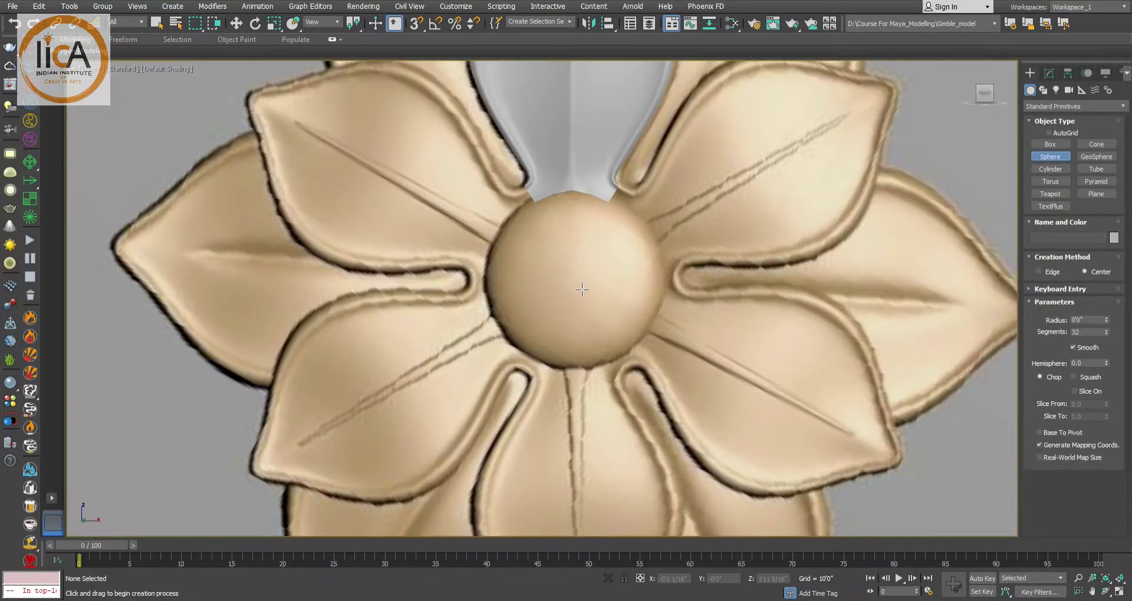
left_click_drag(572, 280, 660, 278)
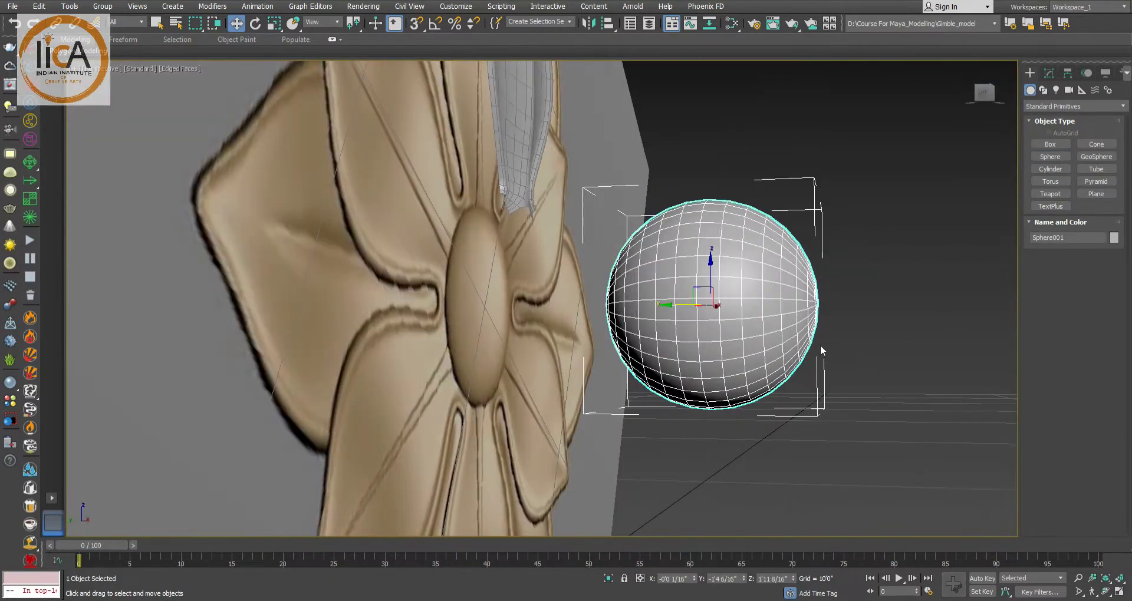
- Delete the half of the sphere facing the reference plane and flatten the rest into a shallow dome
left_click_drag(610, 172, 691, 451)
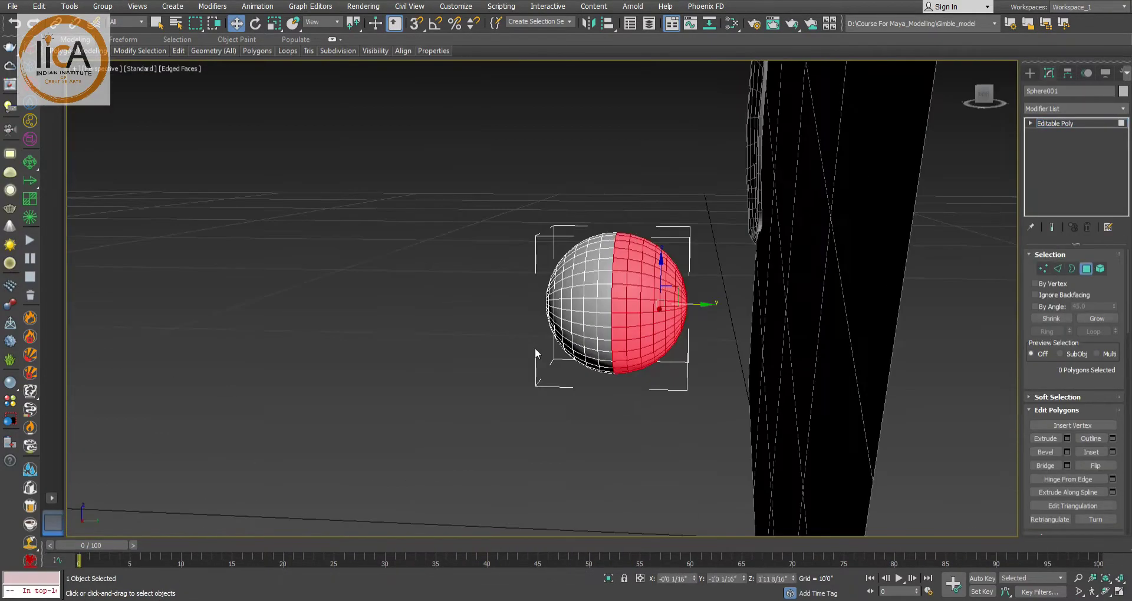
key("Delete")
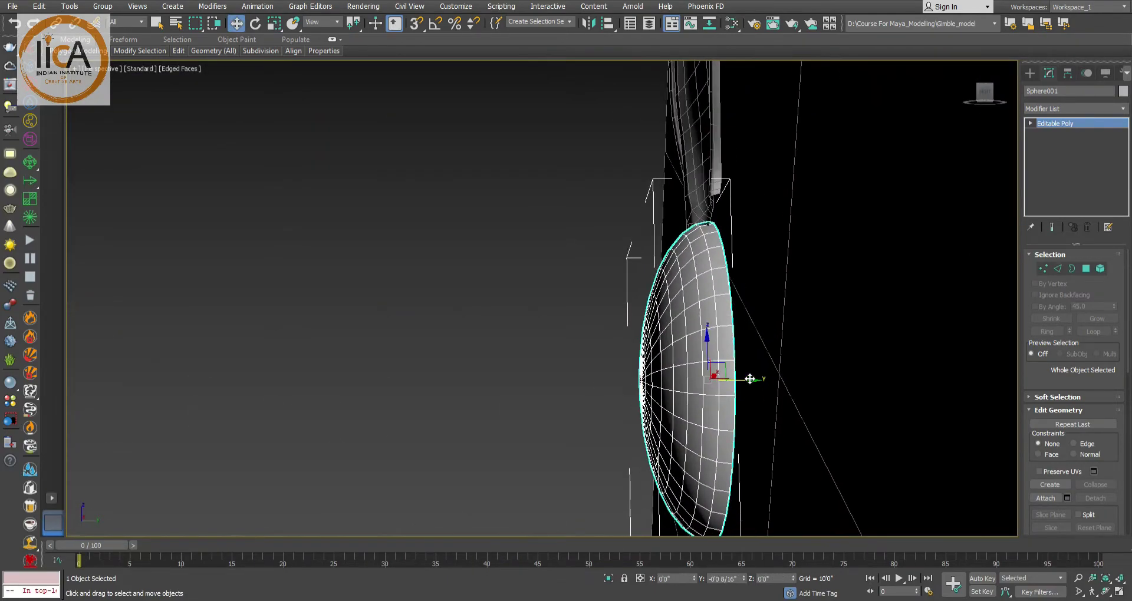
- Remove every second radial edge loop of the dome together with its vertices
left_click(667, 284)
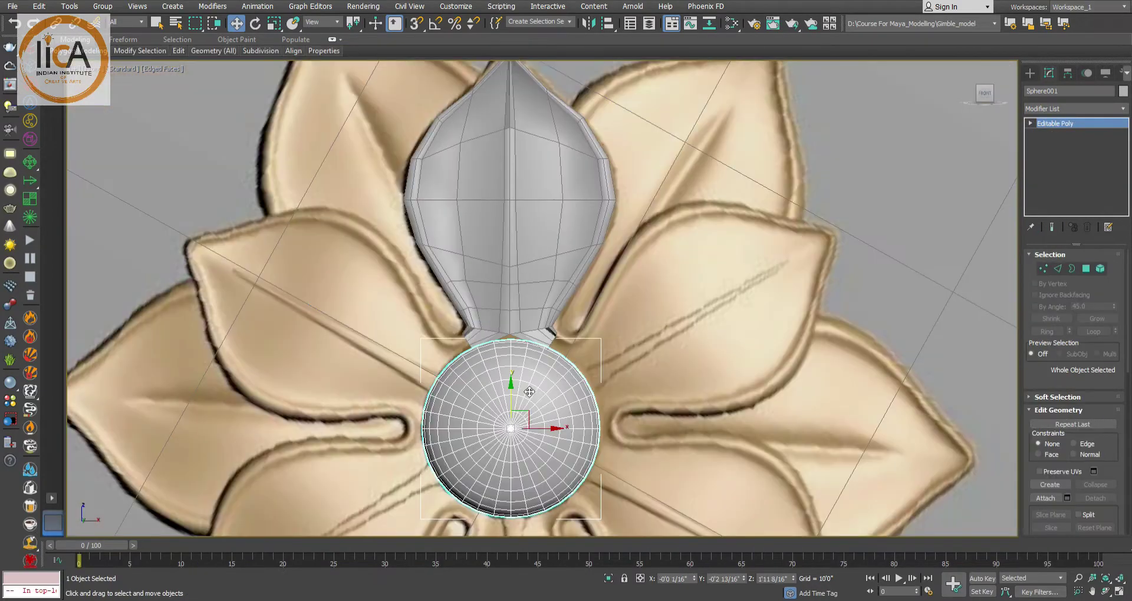
left_click(1056, 269)
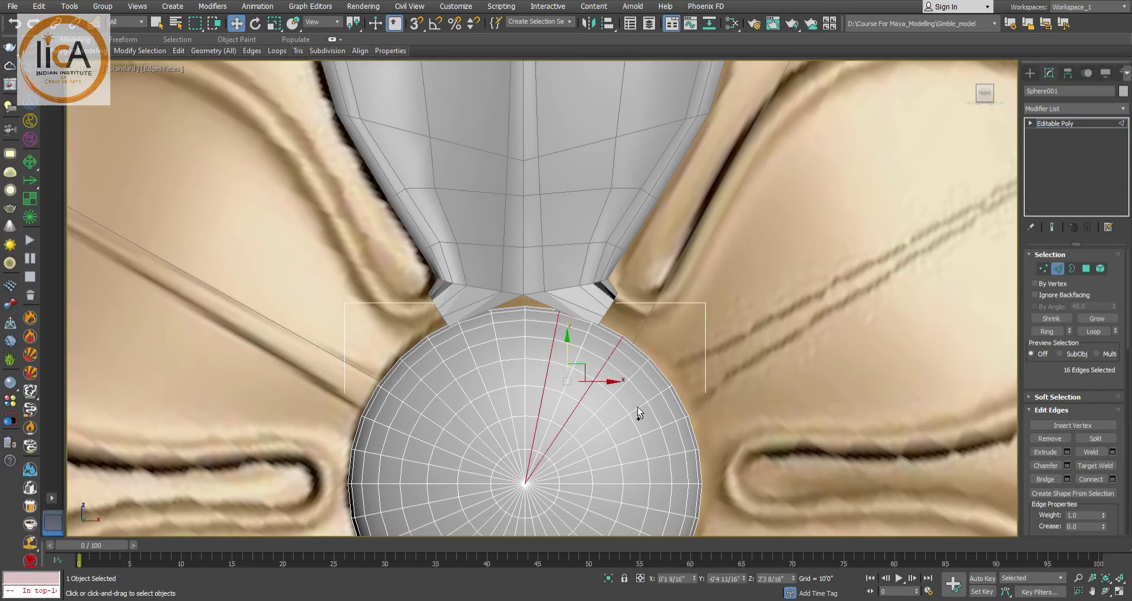
left_click(639, 413, "ctrl")
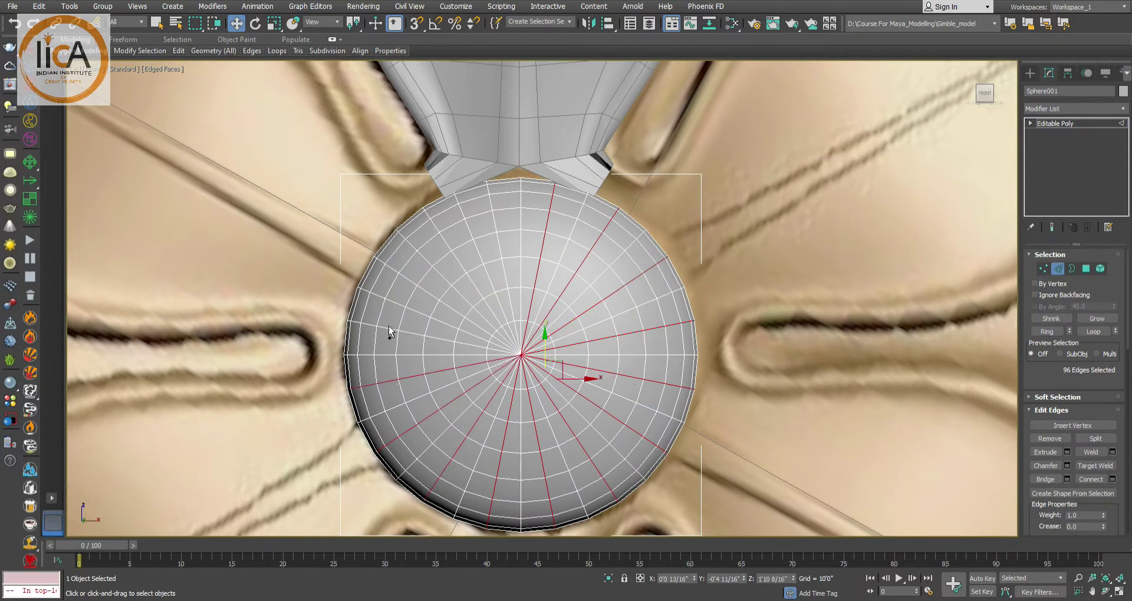
double_click(498, 239, "ctrl")
key("ctrl+BackSpace")
key("2")
- Move the petal's pivot to the centre of the dome
scroll(553, 319, "down", 4)
left_click(564, 166)
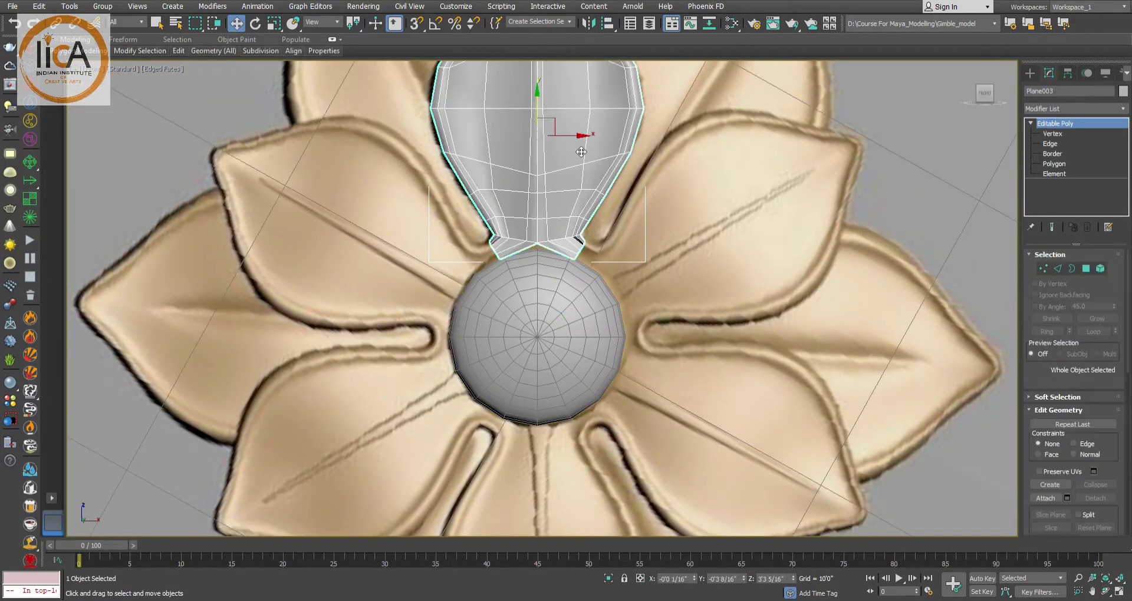
left_click(1067, 72)
left_click(1074, 154)
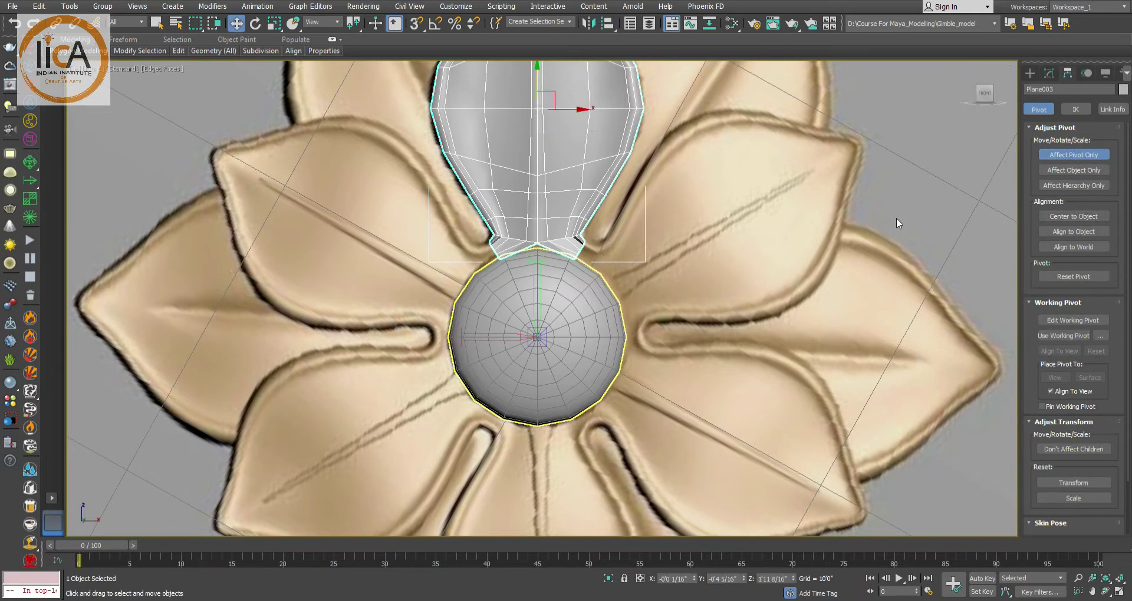
scroll(524, 143, "down", 3)
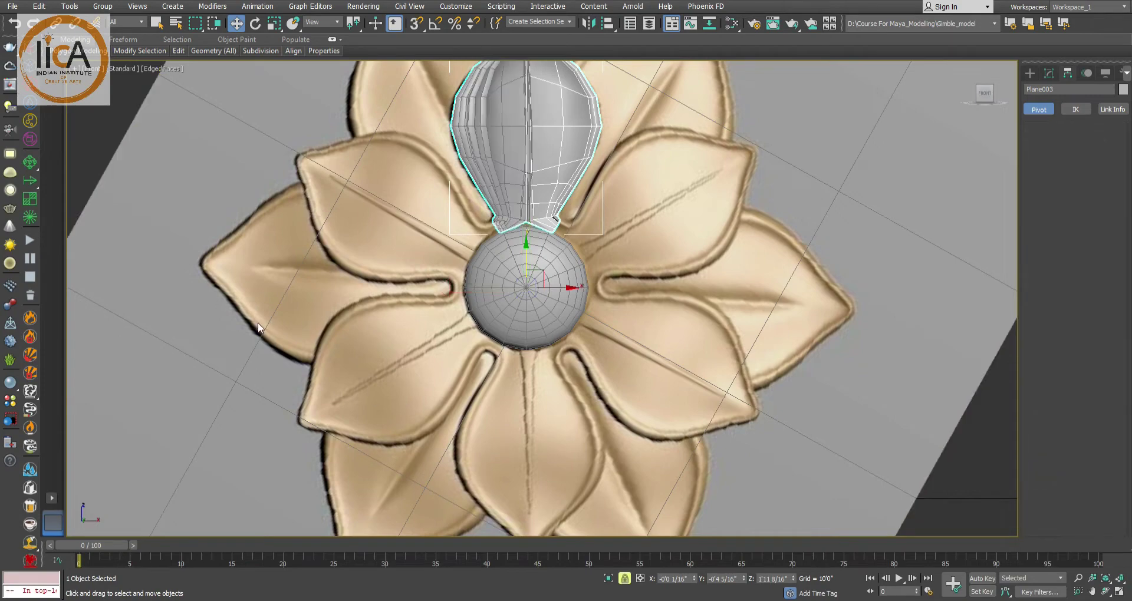
- Array the petal radially around the dome's centre to make five evenly spaced petals
left_click(275, 273)
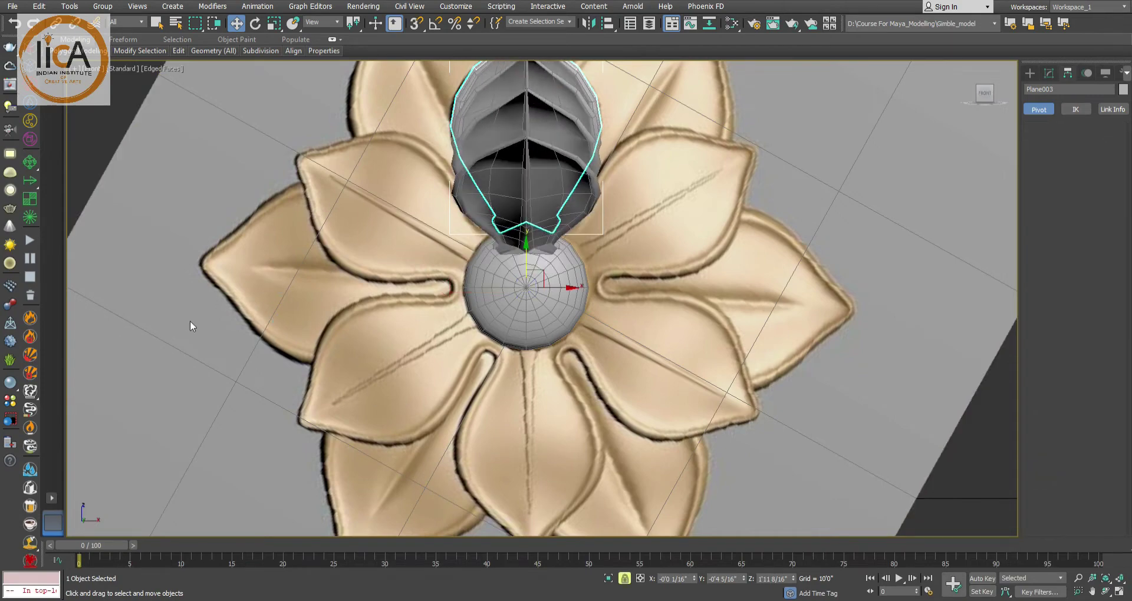
left_click(285, 155)
left_click_drag(286, 155, 287, 115)
left_click(335, 334)
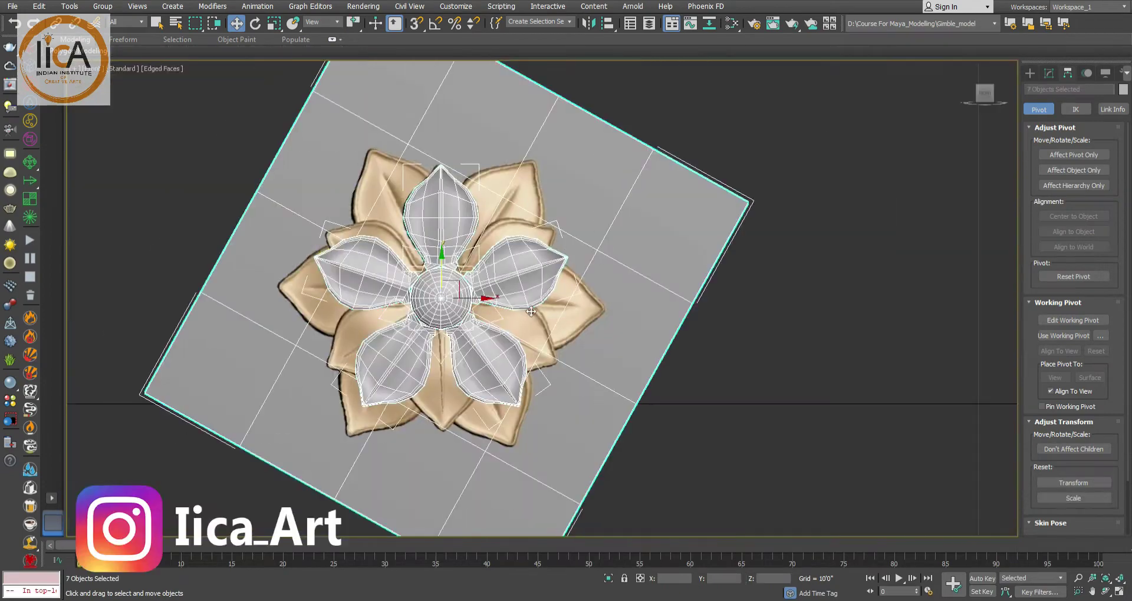
- Attach neighbouring petals to one of the petals as a single editable poly
key("ctrl+d")
left_click(514, 300)
scroll(507, 283, "up", 5)
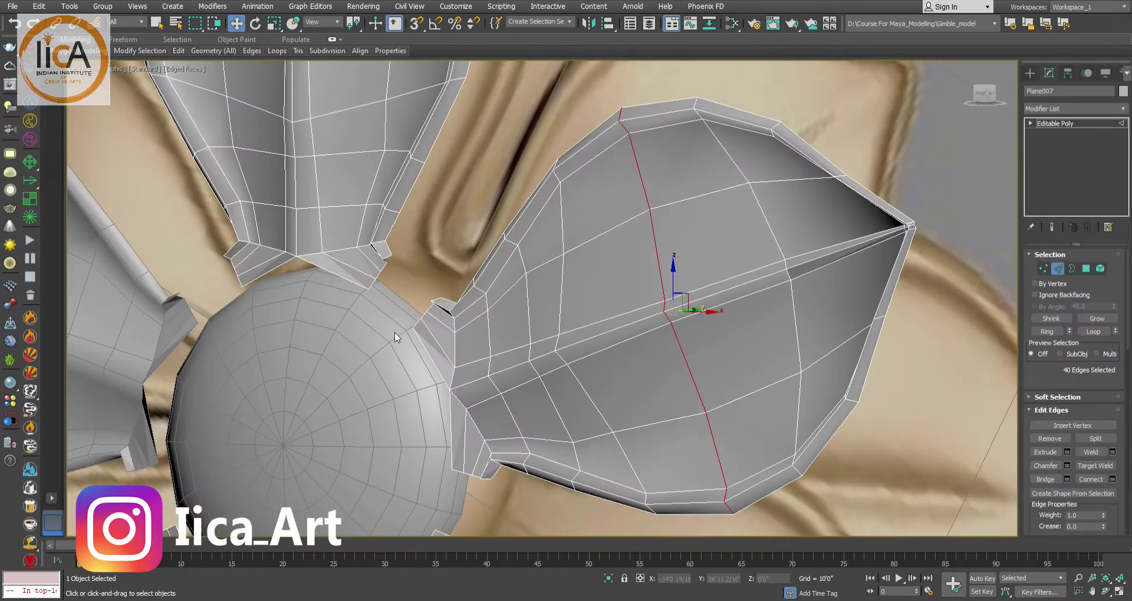
- Bridge the facing base edges of the top and upper-right petals next to the dome
scroll(394, 332, "up", 2)
left_click(1052, 483)
scroll(439, 301, "up", 2)
left_click(443, 299)
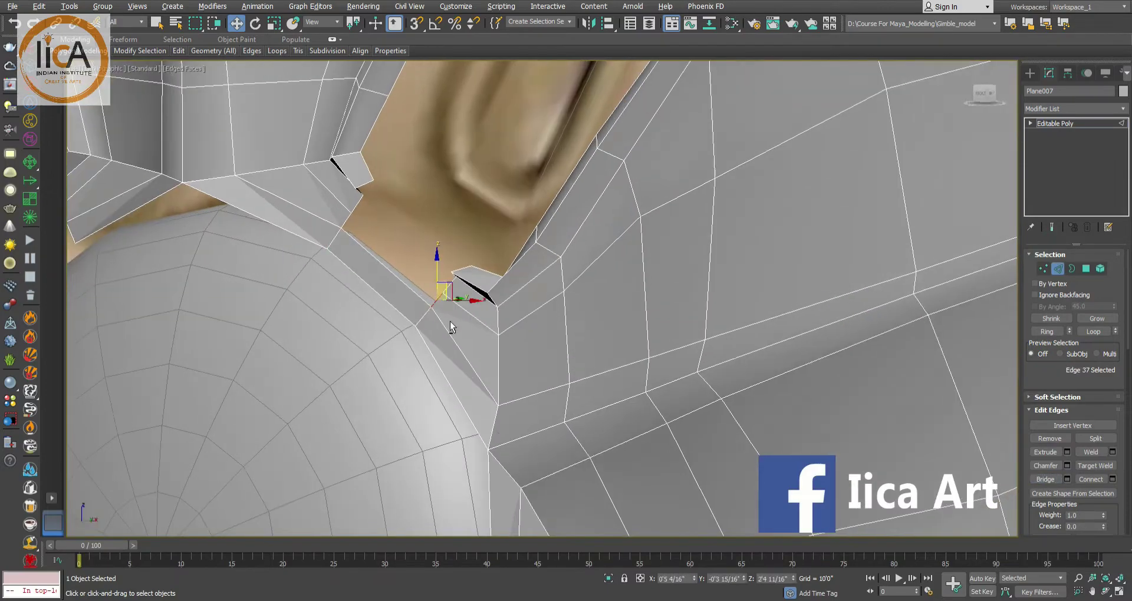
middle_click_drag(450, 328, 428, 360, "alt")
left_click(361, 211, "ctrl")
left_click(1050, 479)
middle_click_drag(412, 312, 438, 284, "alt")
left_click(461, 266)
middle_click_drag(625, 298, 507, 260, "alt")
- Bridge the remaining rim edges across the gap between the top and upper-right petals
left_click(353, 158)
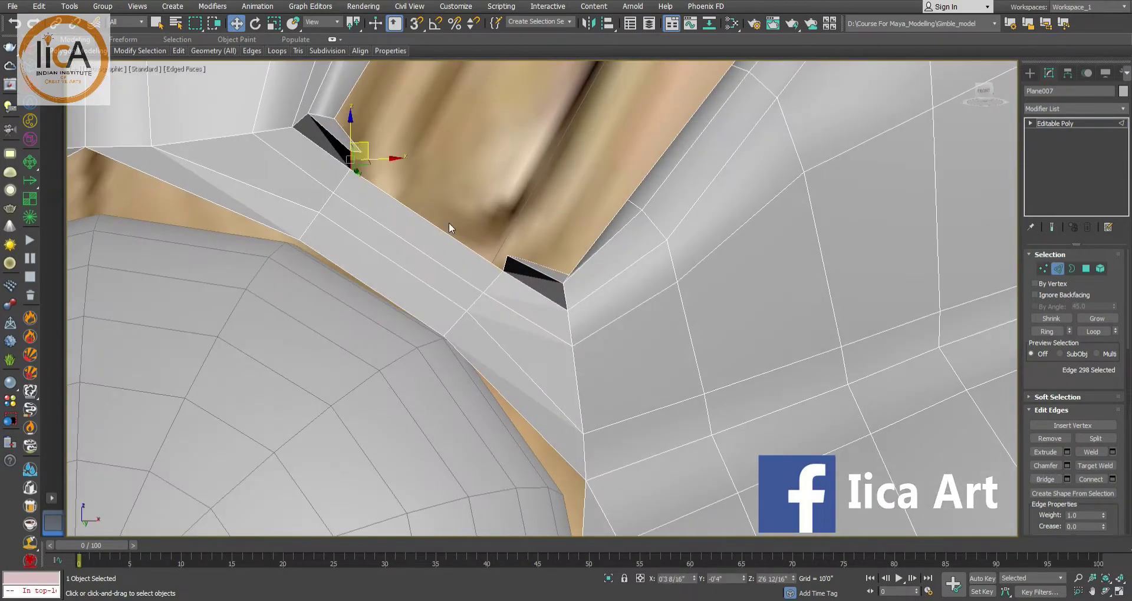
left_click(511, 260, "ctrl")
left_click(1045, 480)
left_click(522, 255)
middle_click_drag(421, 268, 502, 266, "alt")
left_click(374, 144, "ctrl")
left_click(1045, 479)
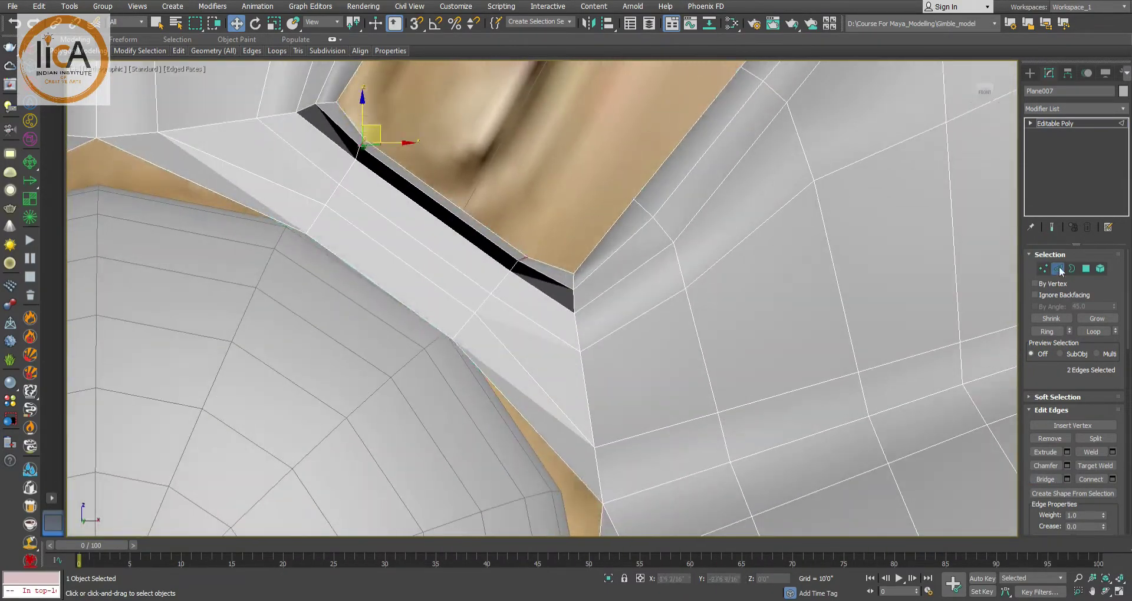
- Bridge the facing base edges of the upper-right and lower-right petals next to the dome
left_click(1059, 269)
scroll(476, 97, "down", 5)
left_click(1059, 269)
scroll(514, 359, "up", 4)
left_click(560, 252)
left_click(521, 375, "ctrl")
left_click(1046, 480)
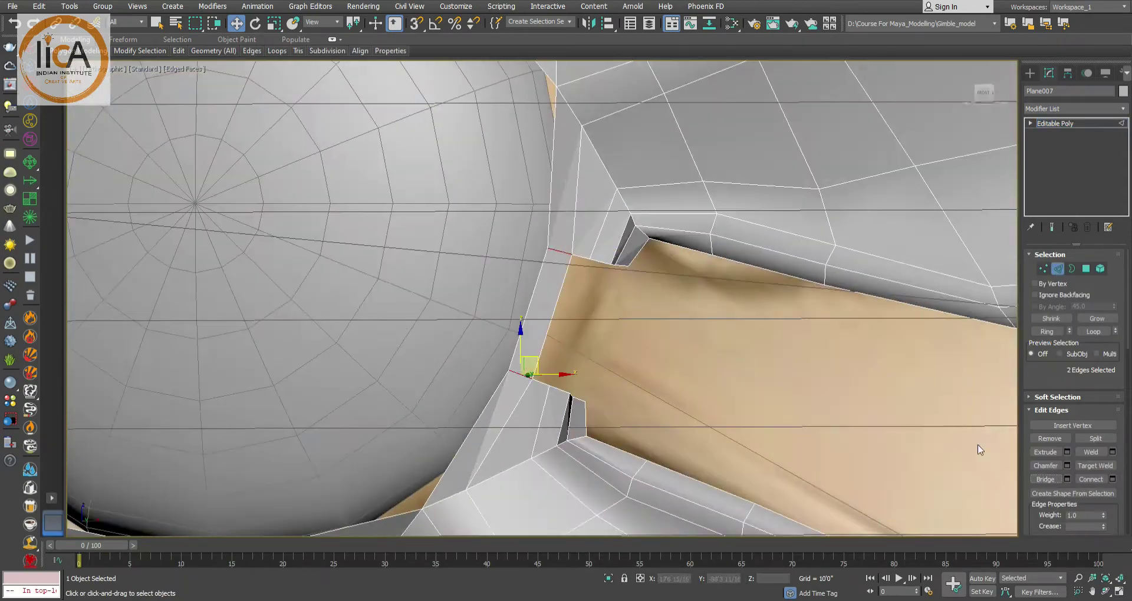
left_click(1044, 480)
- Bridge the remaining rim edges across the gap between the upper-right and lower-right petals
left_click(573, 390)
left_click(612, 257, "ctrl")
left_click(1043, 479)
left_click(593, 387)
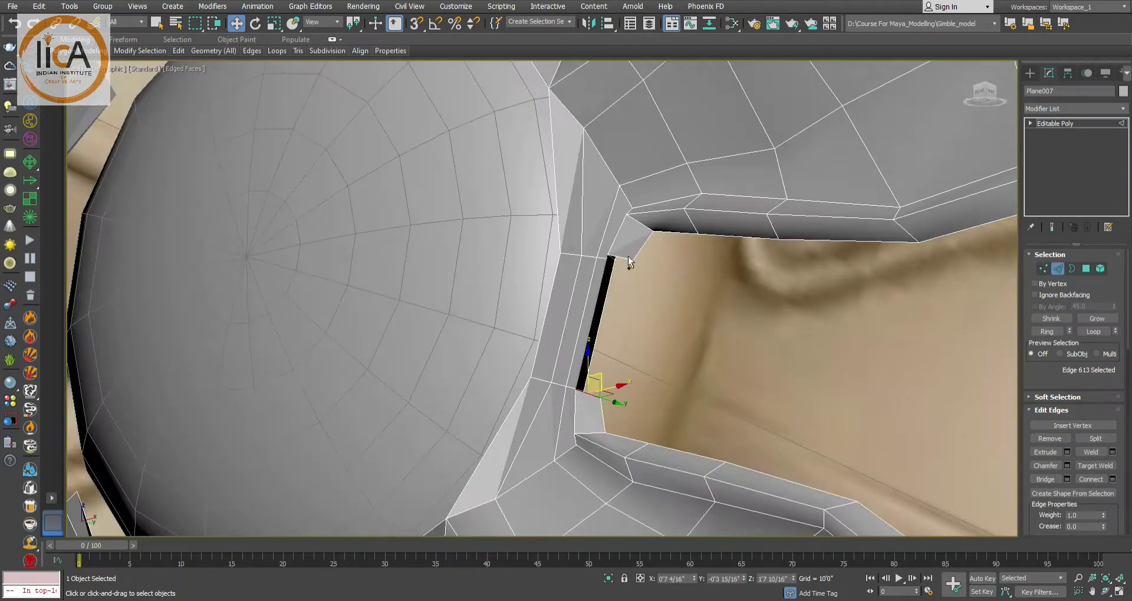
left_click(629, 260, "ctrl")
left_click(1045, 480)
- Bridge the facing base and rim edges between the two lower petals
scroll(599, 365, "down", 4)
middle_click_drag(599, 365, 646, 167)
scroll(646, 166, "up", 4)
left_click(630, 292)
left_click(533, 317, "ctrl")
middle_click_drag(640, 319, 658, 354, "alt")
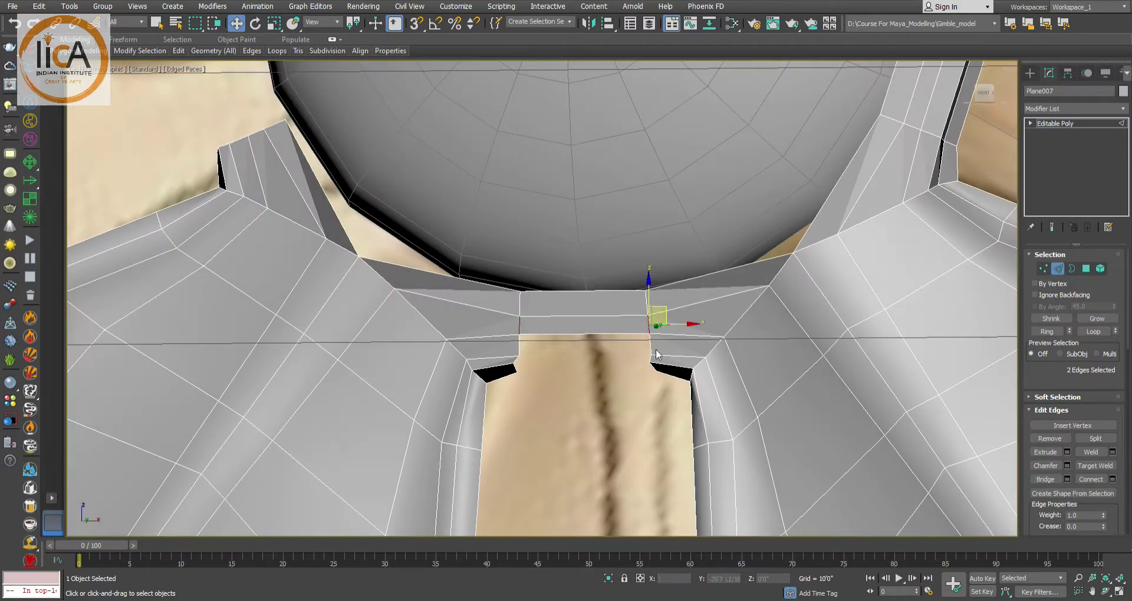
left_click(678, 319)
middle_click_drag(571, 395, 555, 342, "alt")
left_click(545, 387, "ctrl")
left_click(1046, 479)
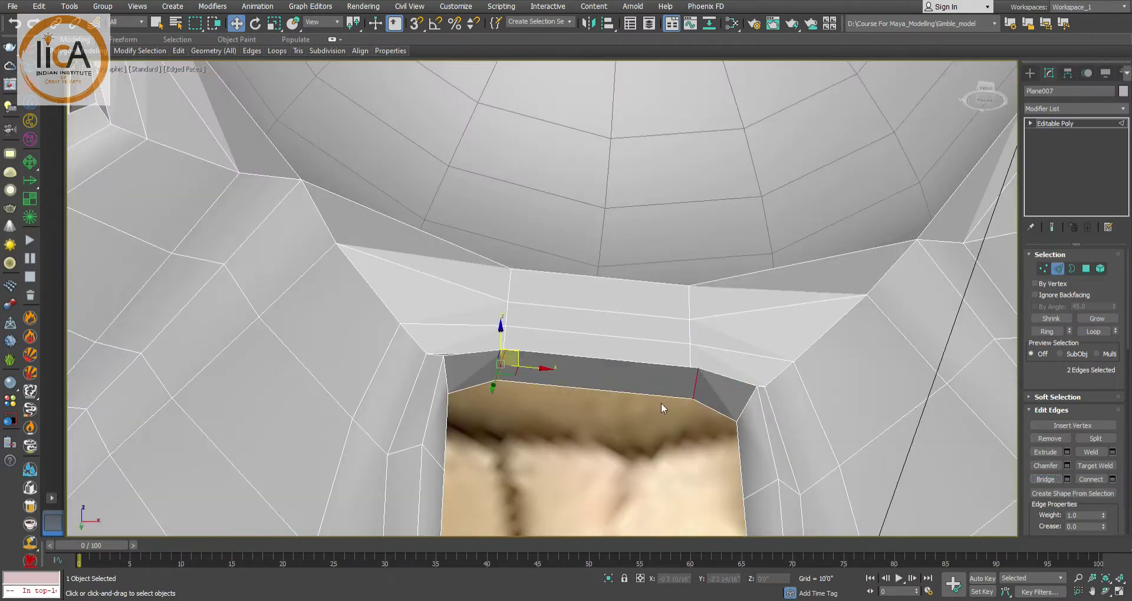
- Attach the upper-left petal to the joined petals and return to edge editing
middle_click_drag(259, 89, 563, 332)
left_click(1058, 269)
left_click(1046, 497)
left_click(434, 212)
left_click(1056, 270)
- Bridge the facing base edges of the upper-left and lower-left petals next to the dome
left_click(475, 321)
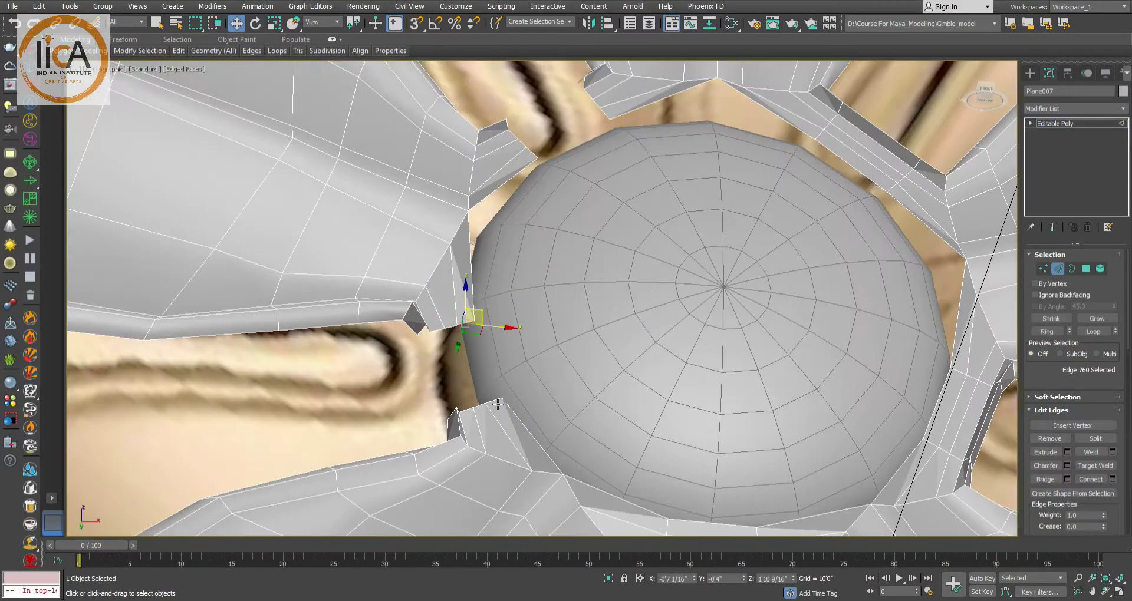
left_click(500, 396, "ctrl")
left_click(1046, 480)
left_click(461, 320)
left_click(491, 425, "ctrl")
scroll(471, 389, "up", 3)
middle_click_drag(548, 448, 513, 413, "alt")
left_click(1045, 479)
- Bridge the remaining rim edges across the gap between the upper-left and lower-left petals
left_click(435, 276)
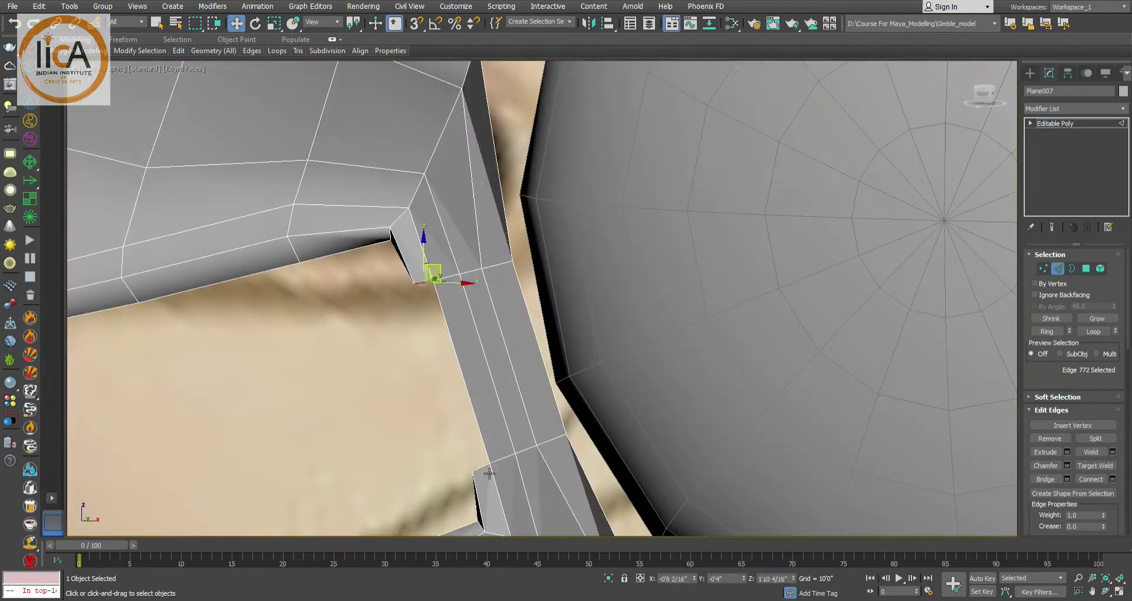
left_click(490, 470, "ctrl")
left_click(1045, 479)
left_click(412, 284)
left_click(493, 487, "ctrl")
- Bridge the facing base and rim edges between the upper-left and top petals
middle_click_drag(494, 487, 571, 341, "alt")
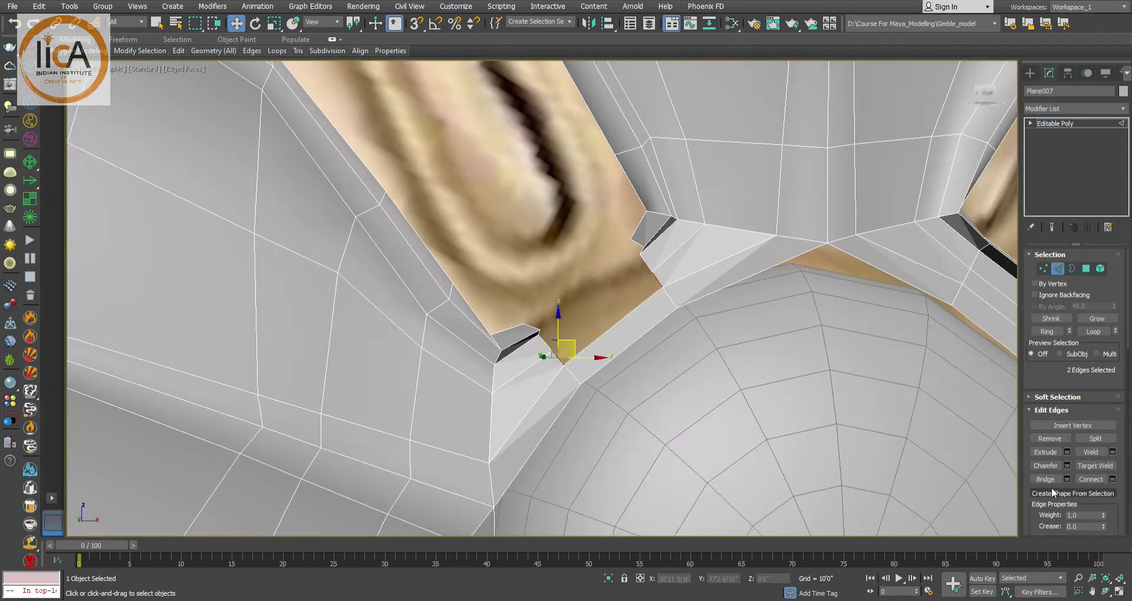
left_click(1045, 479)
scroll(557, 353, "up", 2)
left_click(553, 352)
left_click(682, 226, "ctrl")
left_click(1045, 479)
left_click(689, 219)
middle_click_drag(696, 225, 768, 306, "alt")
left_click(447, 367, "ctrl")
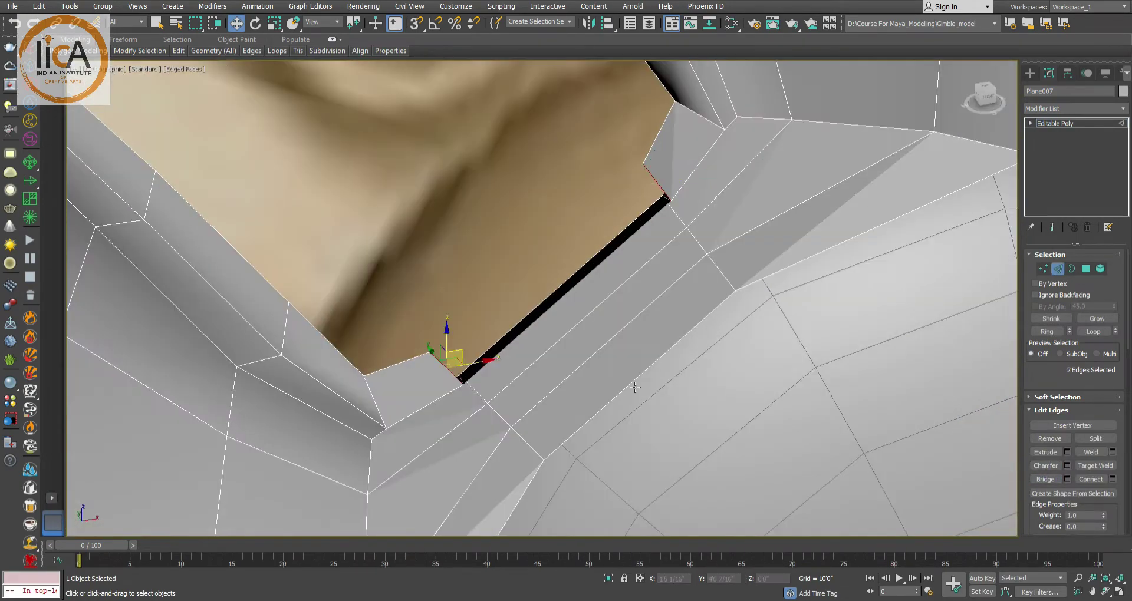
left_click(1046, 479)
- Adjust the dome's depth against the petal ring and attach the petals to the dome
scroll(635, 354, "down", 6)
left_click(1057, 269)
left_click(695, 377)
middle_click_drag(696, 378, 731, 331, "alt")
scroll(619, 265, "up", 3)
middle_click_drag(581, 233, 496, 236, "alt")
left_click_drag(738, 310, 705, 311)
scroll(705, 311, "down", 2)
middle_click_drag(704, 311, 761, 276, "alt")
left_click(1047, 498)
left_click(920, 295)
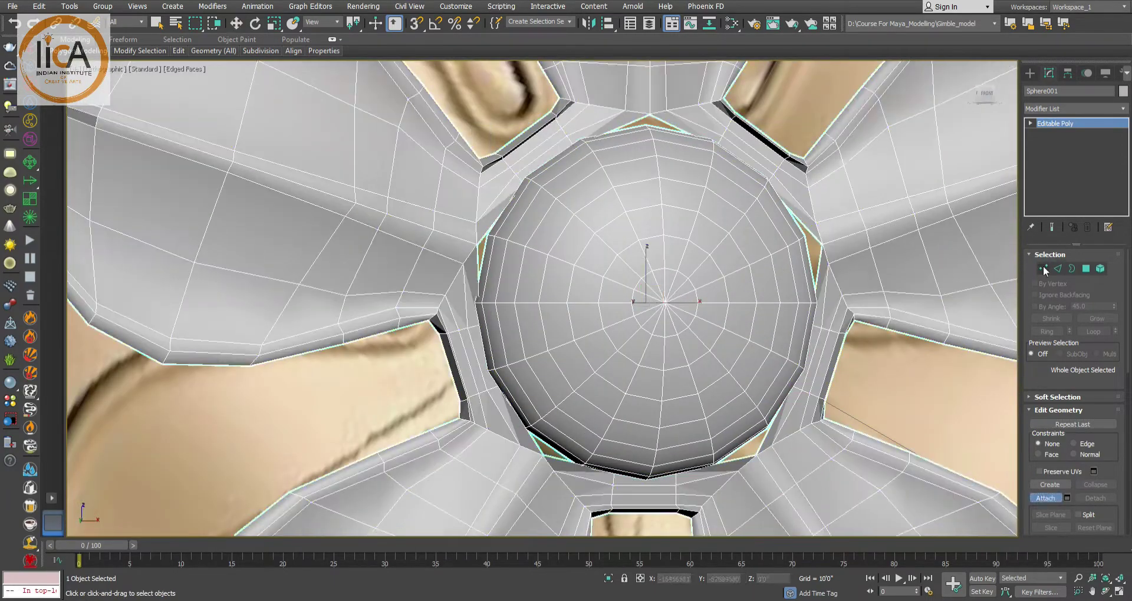
- Target-weld the dome's uppermost rim vertex to the base vertex of the top petal
left_click(1043, 268)
scroll(649, 121, "up", 4)
left_click(646, 125)
left_click(649, 137, "ctrl")
key("F3")
middle_click_drag(652, 139, 658, 110, "alt")
key("ctrl+shift+w")
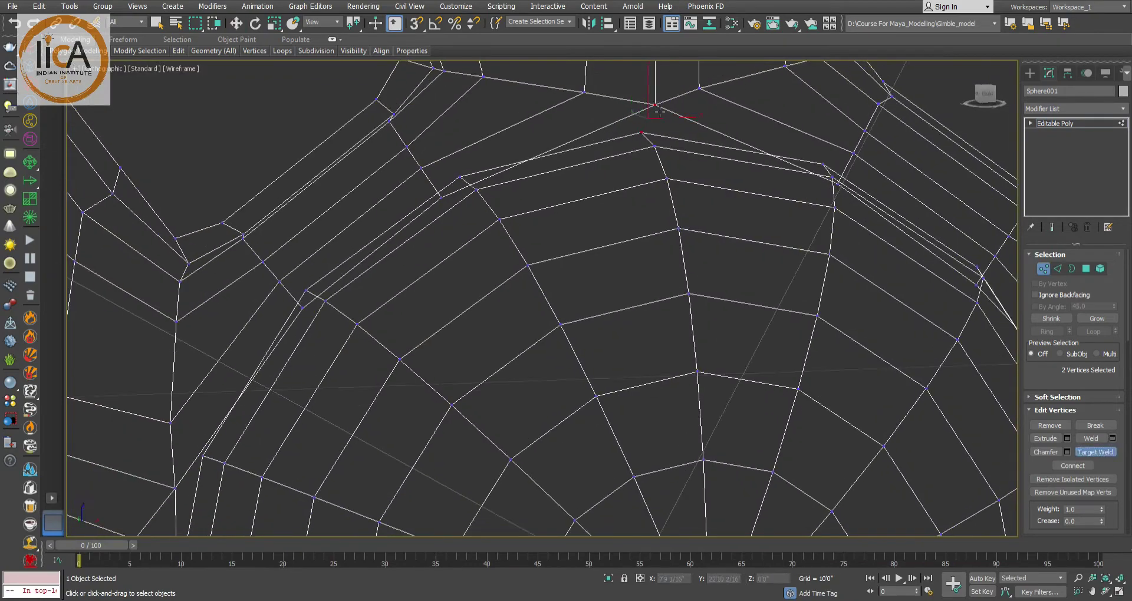
key("F3")
middle_click_drag(720, 185, 655, 240, "alt")
scroll(655, 240, "up", 2)
key("F3")
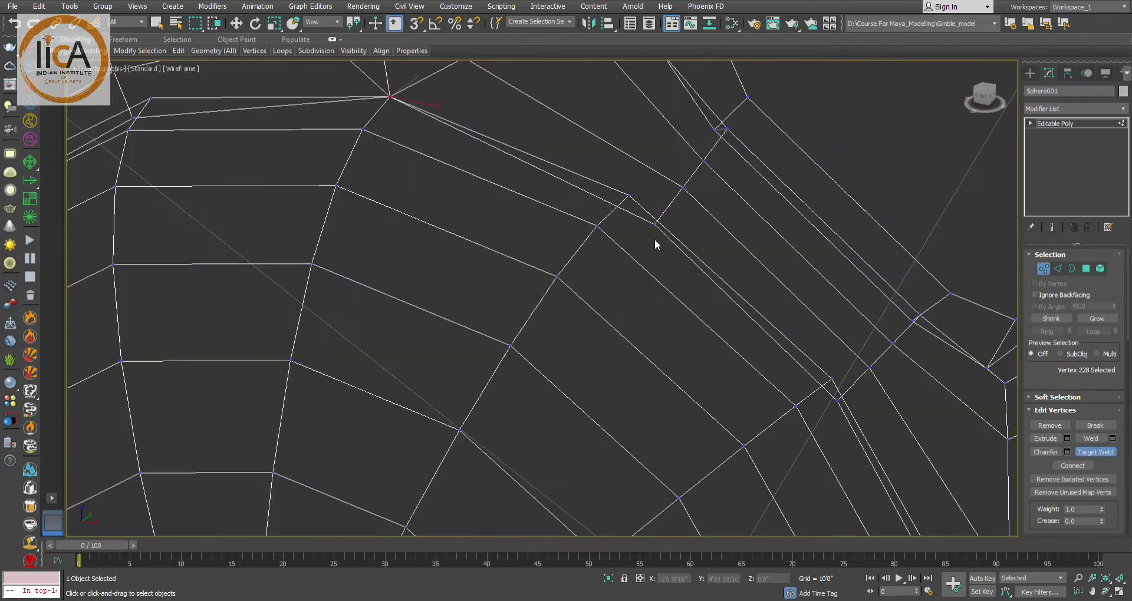
- Target-weld the rim vertices on the dome's right side to the inner vertices of the petal ring
left_click(629, 195)
scroll(629, 195, "down", 2)
middle_click_drag(630, 195, 619, 118, "alt")
left_click(728, 255)
middle_click_drag(728, 255, 716, 194, "alt")
left_click(706, 286)
middle_click_drag(707, 286, 678, 224, "alt")
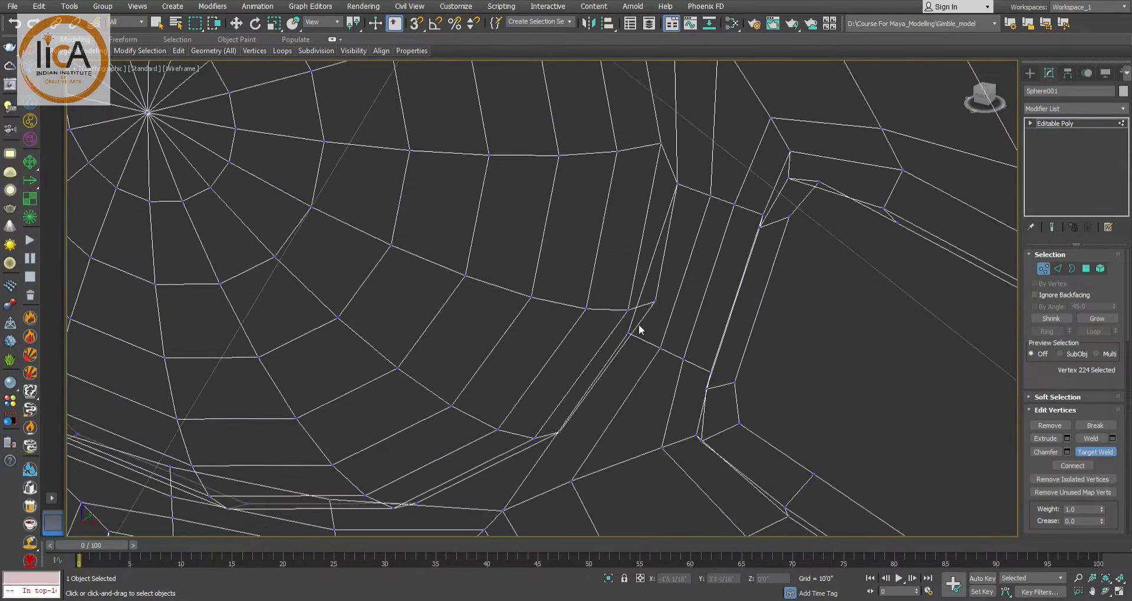
middle_click_drag(641, 331, 611, 240, "alt")
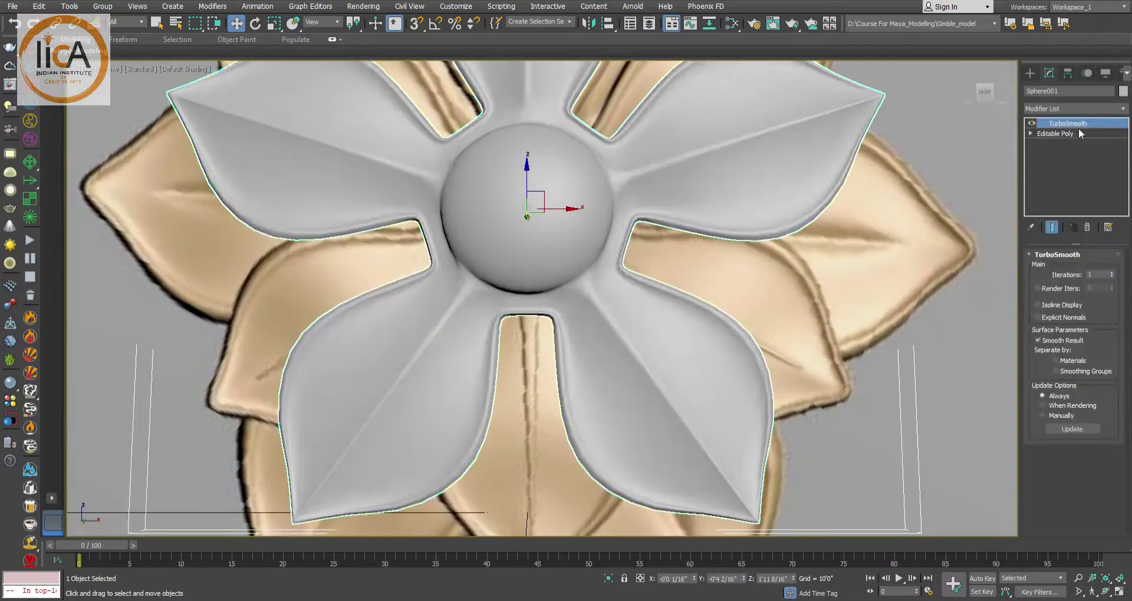
- In the editable poly below TurboSmooth, rotate the left vertex column of the bridge between the two lower petals and shift it outward
left_click(1078, 134)
key("1")
key("f")
key("F4")
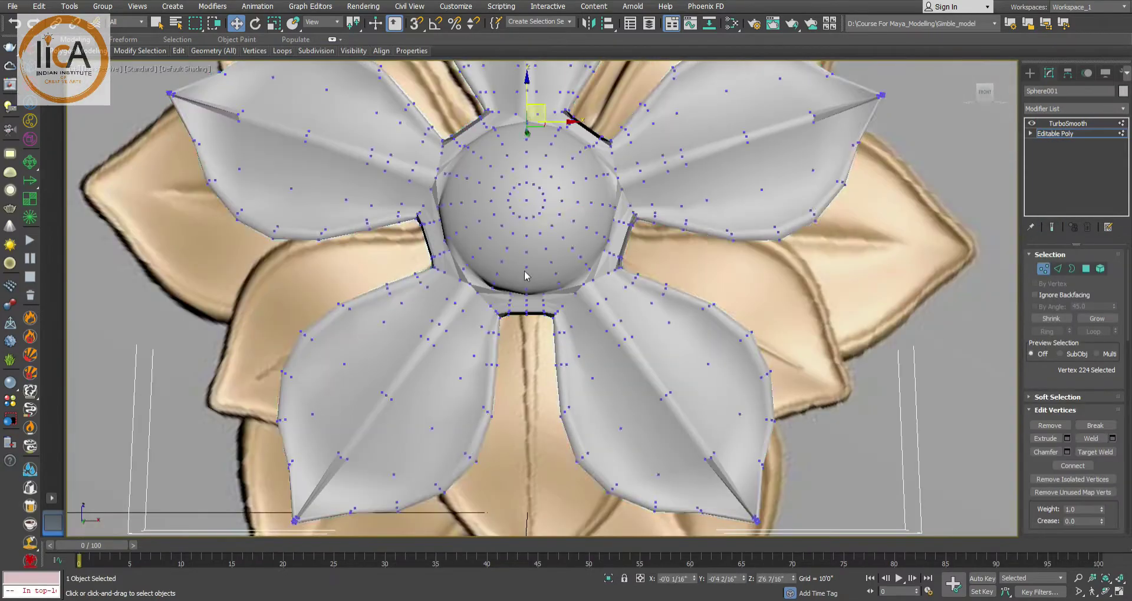
scroll(531, 283, "up", 8)
left_click_drag(543, 295, 590, 378)
key("e")
scroll(554, 301, "up", 7)
scroll(555, 302, "down", 4)
middle_click_drag(555, 301, 464, 237)
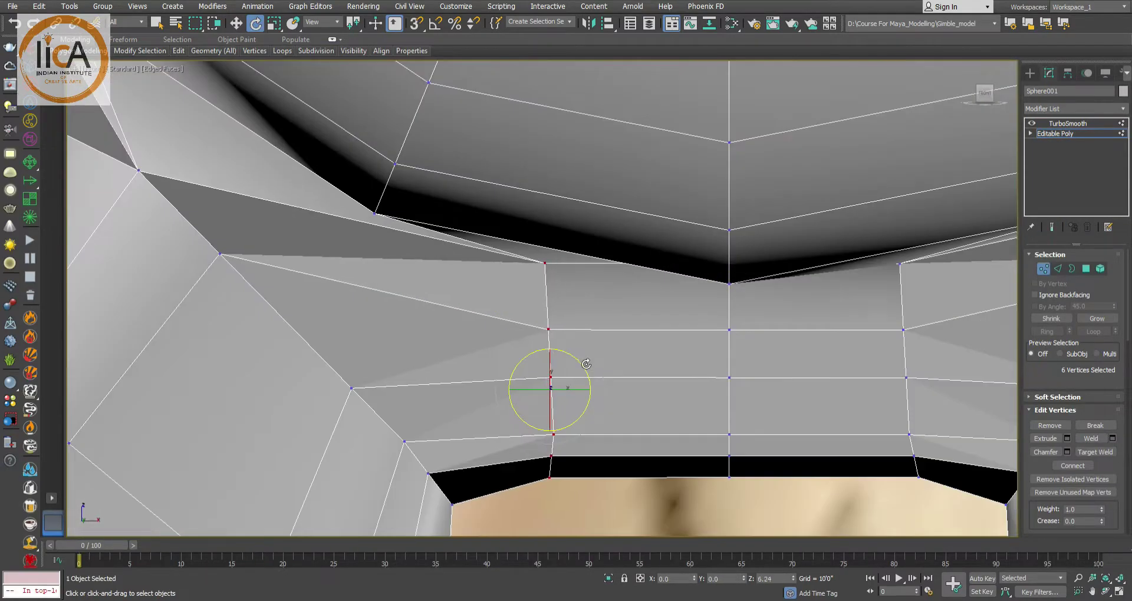
left_click_drag(587, 364, 571, 337)
key("w")
left_click_drag(584, 389, 507, 390)
- Adjust the centre rim vertex of the lower bridge and angle its right vertex column to match the left one
middle_click_drag(733, 291, 586, 304)
scroll(586, 303, "down", 2)
left_click(586, 304)
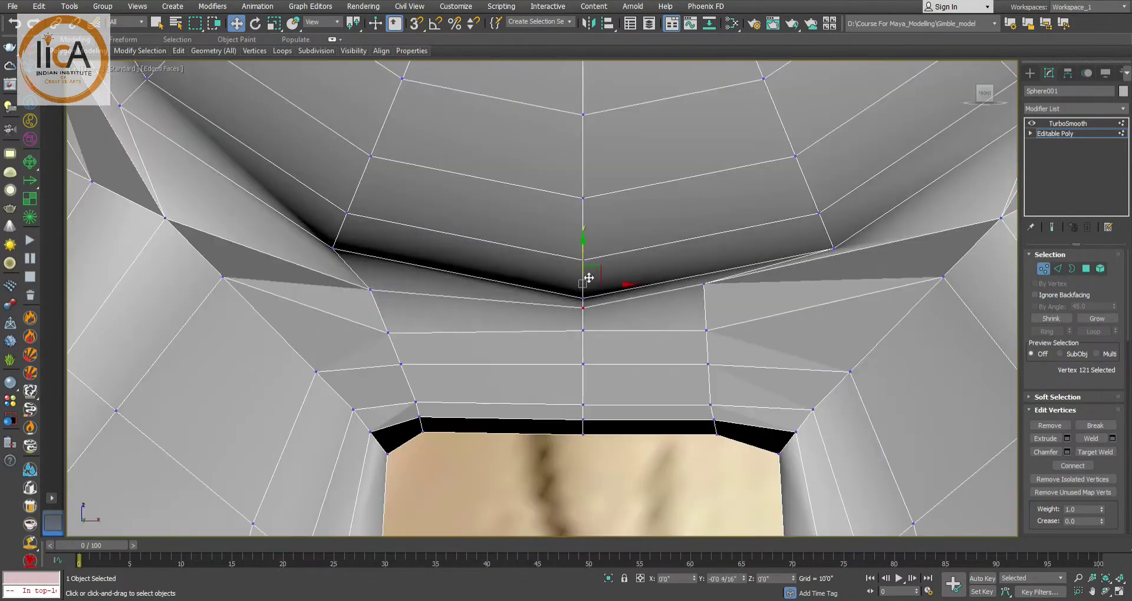
scroll(730, 258, "down", 5)
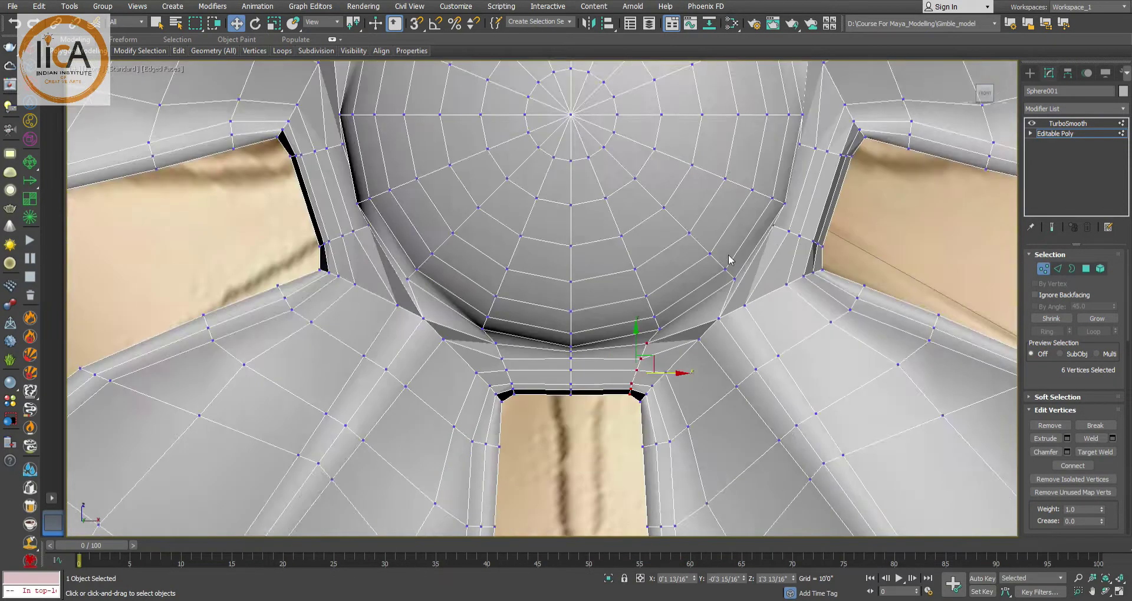
scroll(728, 265, "up", 3)
scroll(608, 315, "down", 3)
scroll(711, 220, "up", 5)
- Reposition the vertex columns of the bridge between the upper-right and lower-right petals
left_click_drag(770, 322, 810, 265)
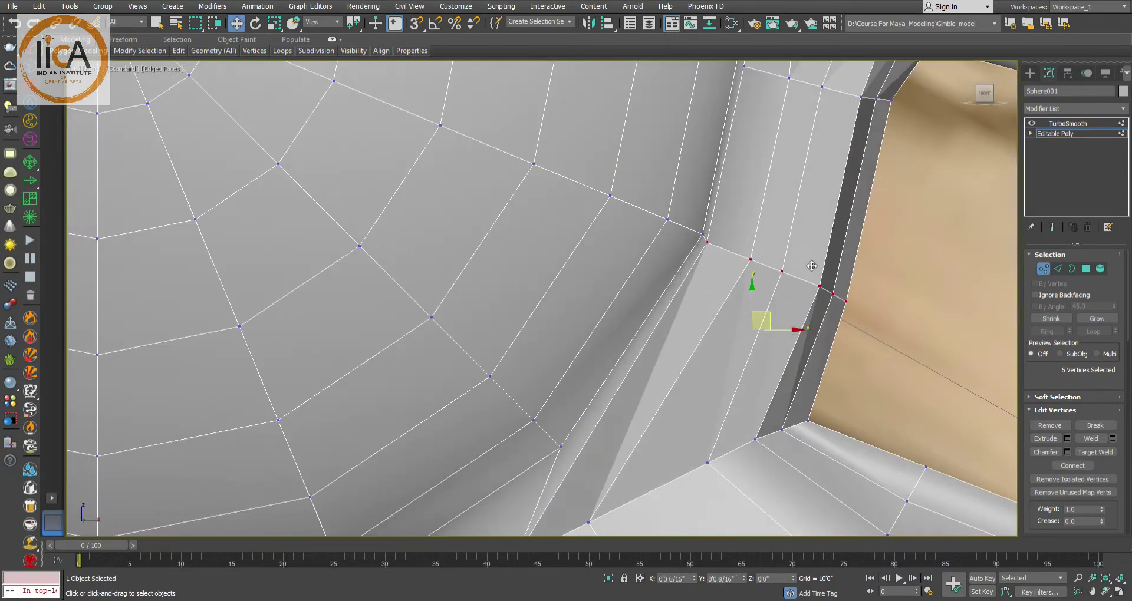
middle_click_drag(810, 236, 731, 405)
left_click_drag(644, 210, 858, 294)
scroll(761, 147, "down", 5)
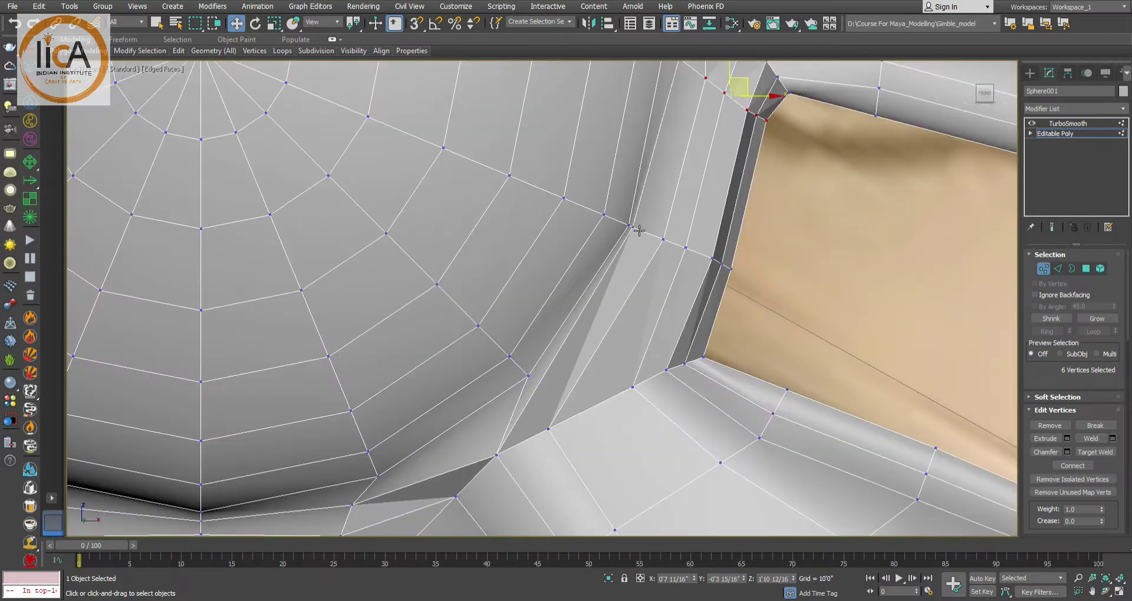
scroll(301, 337, "up", 4)
- Reposition the dome's rim vertex and the bridge's vertex columns between the upper-left and lower-left petals
left_click(287, 319)
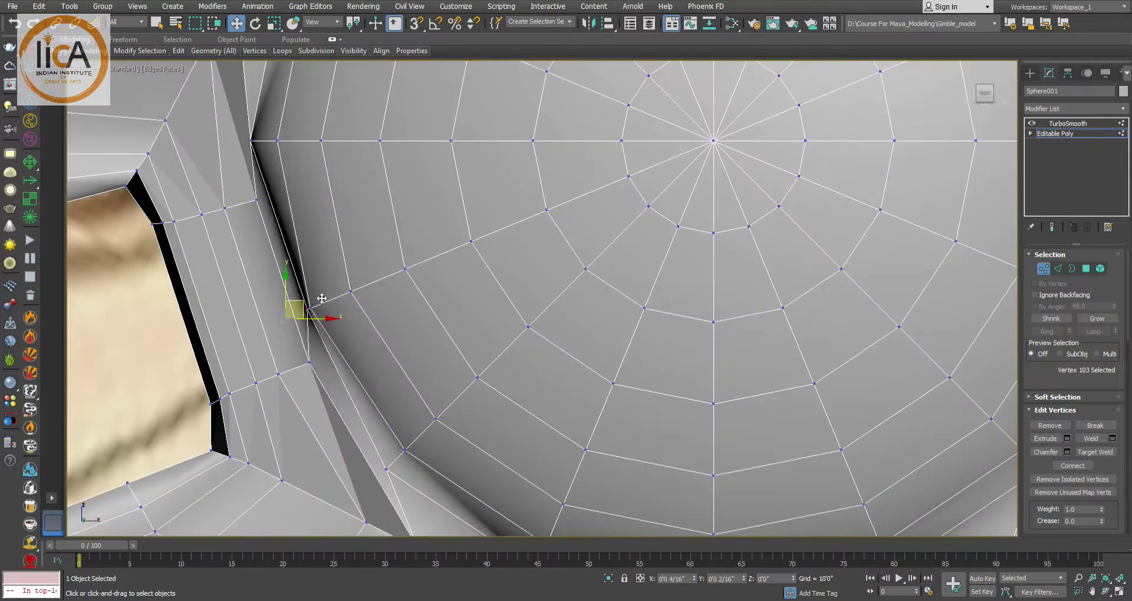
left_click_drag(322, 299, 310, 307)
middle_click_drag(269, 165, 286, 295)
left_click_drag(248, 261, 271, 283)
key("w")
middle_click_drag(237, 285, 228, 130)
left_click_drag(192, 338, 361, 379)
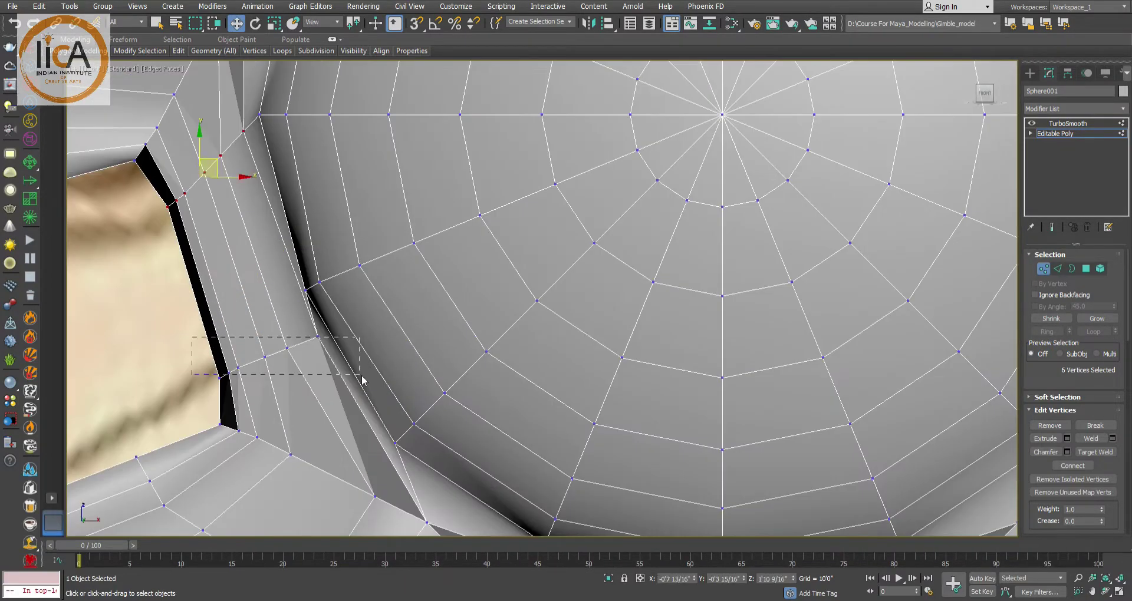
left_click_drag(261, 306, 257, 305)
- Reposition the rim vertex and bridge vertices between the upper-left and top petals
middle_click_drag(277, 147, 287, 462)
middle_click_drag(303, 277, 253, 432)
left_click(375, 275)
left_click(348, 268)
left_click_drag(362, 254, 362, 238)
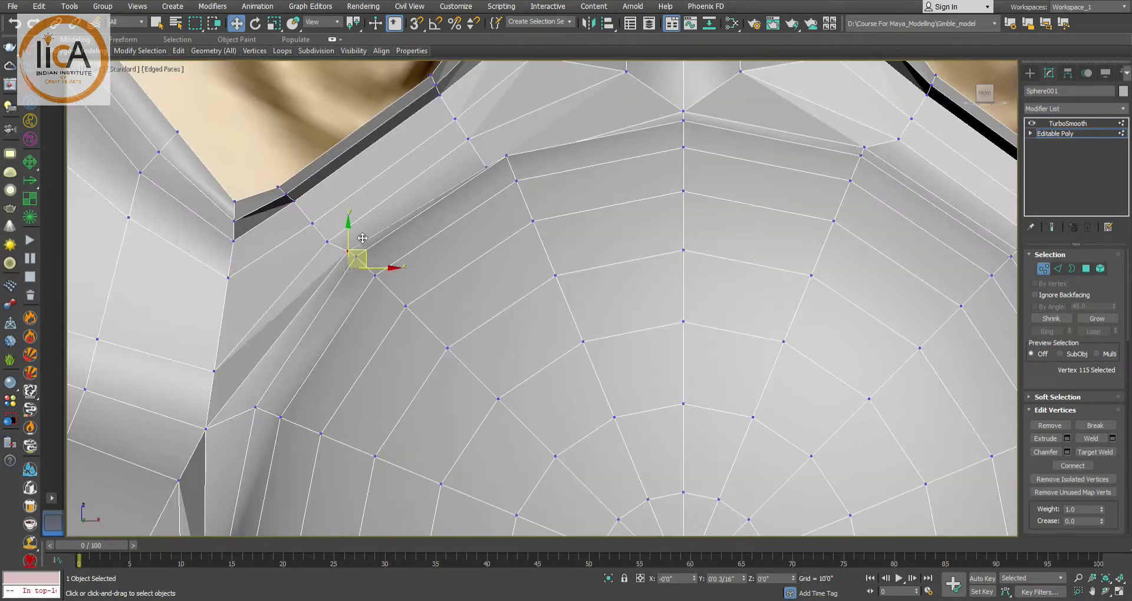
middle_click_drag(329, 193, 317, 305)
left_click_drag(402, 169, 479, 324)
middle_click_drag(887, 171, 681, 164)
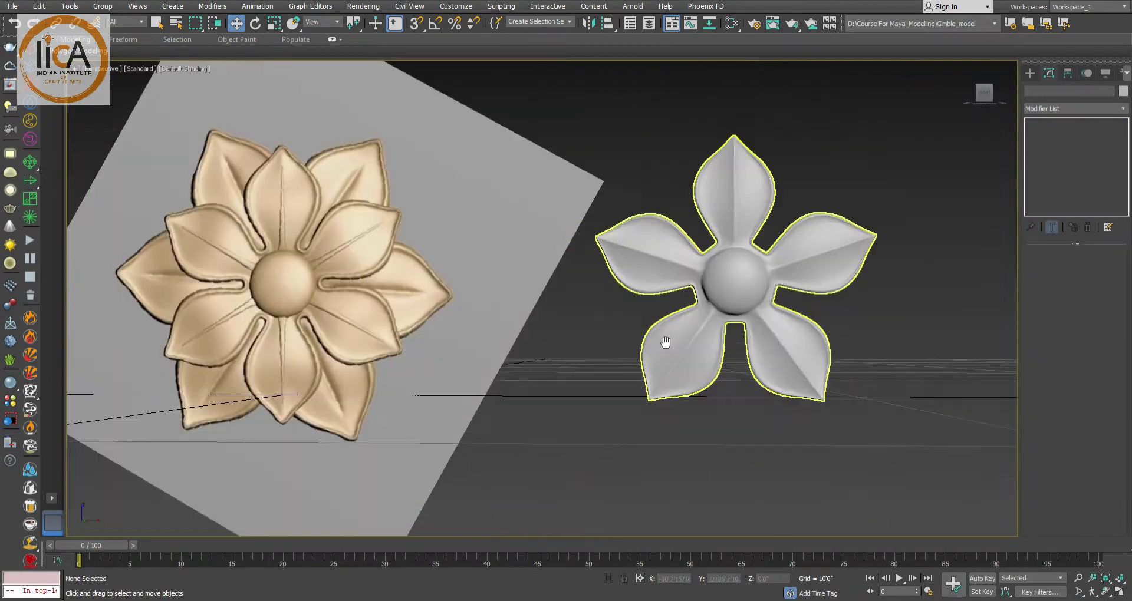
- Try rotating a copy of the smoothed flower so its petals fill the gaps and scaling the copy up
middle_click_drag(666, 343, 680, 335)
left_click(744, 275)
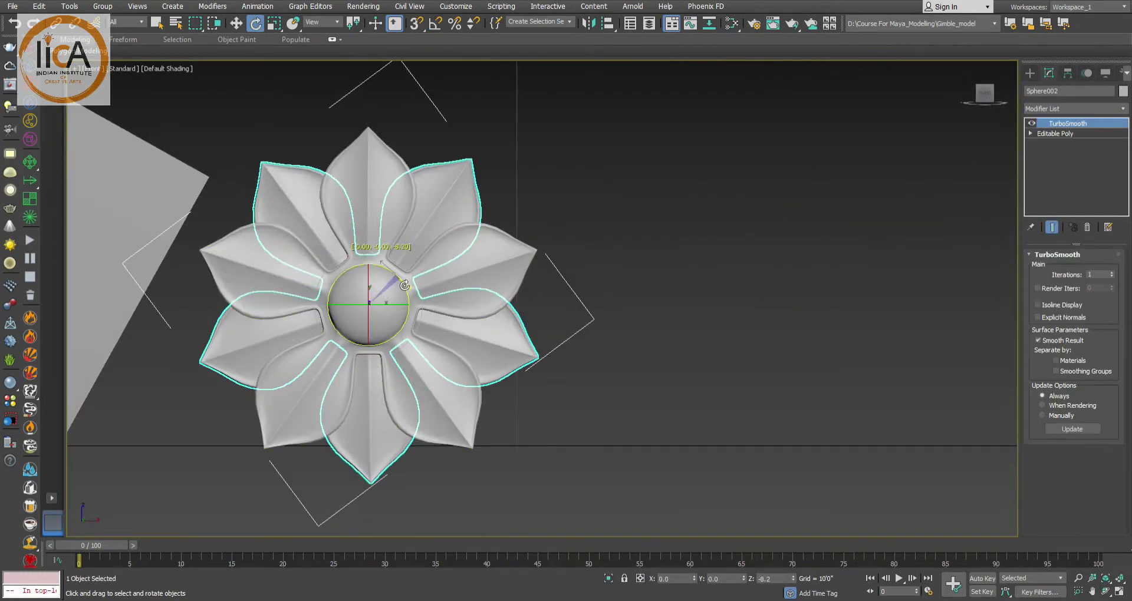
left_click(710, 190)
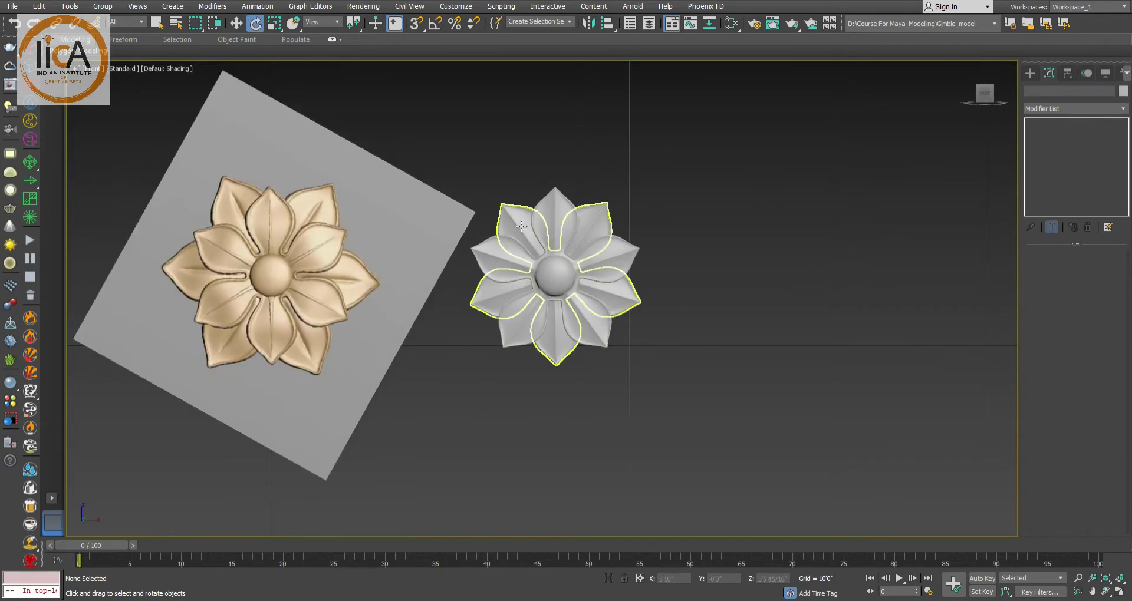
left_click(521, 226)
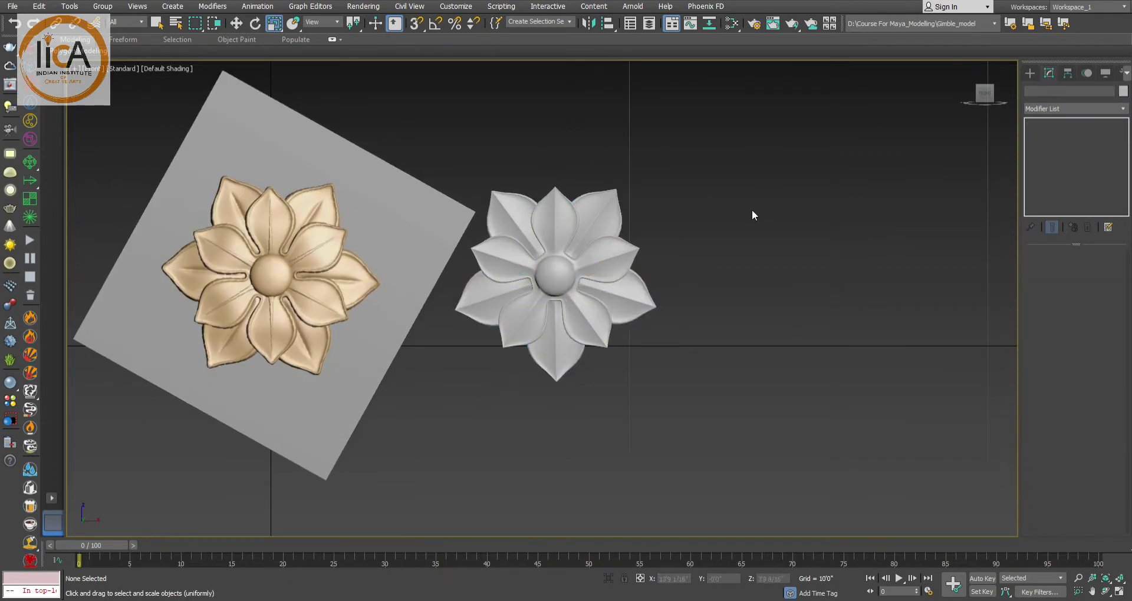
left_click(611, 217)
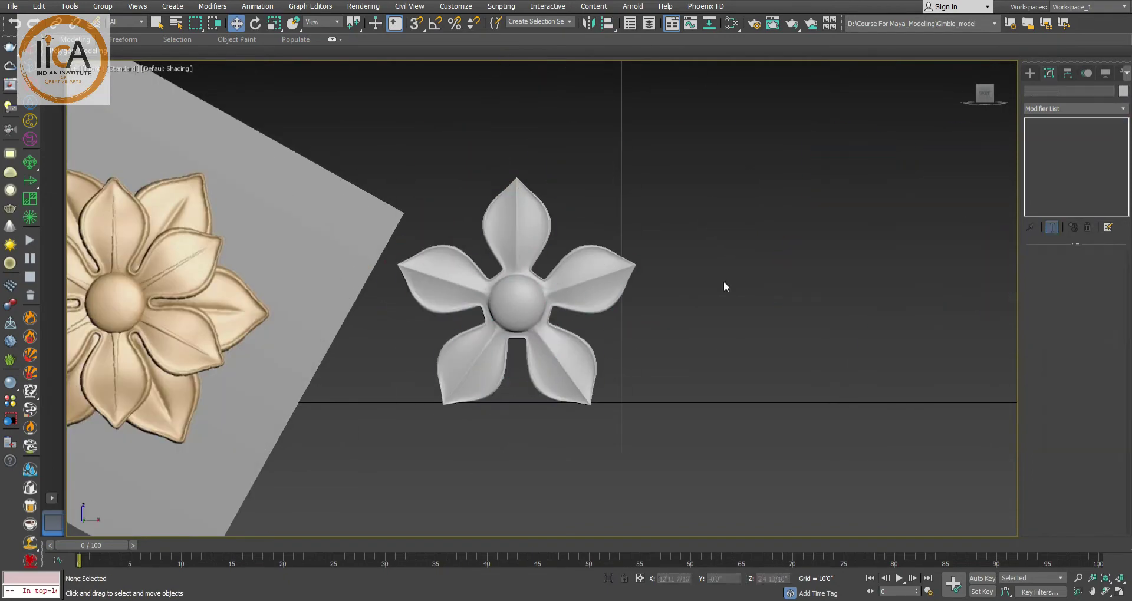
- Rotate a copy of the flower about its centre so its petals show between those of the front flower
key("e")
left_click(555, 291)
left_click_drag(547, 264, 557, 255)
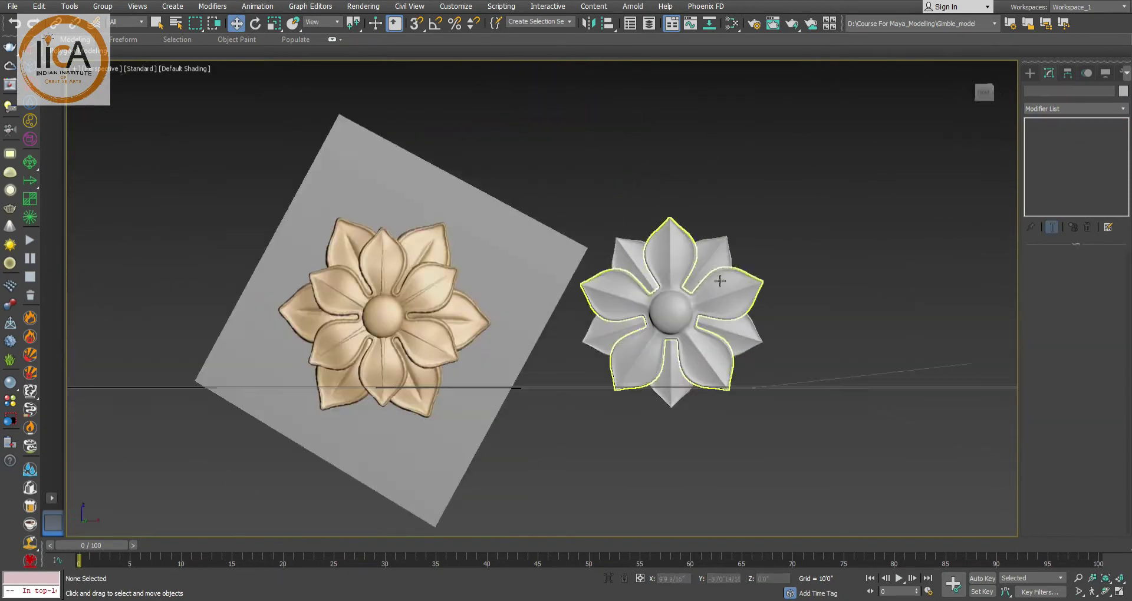
scroll(789, 317, "up", 3)
left_click(658, 398)
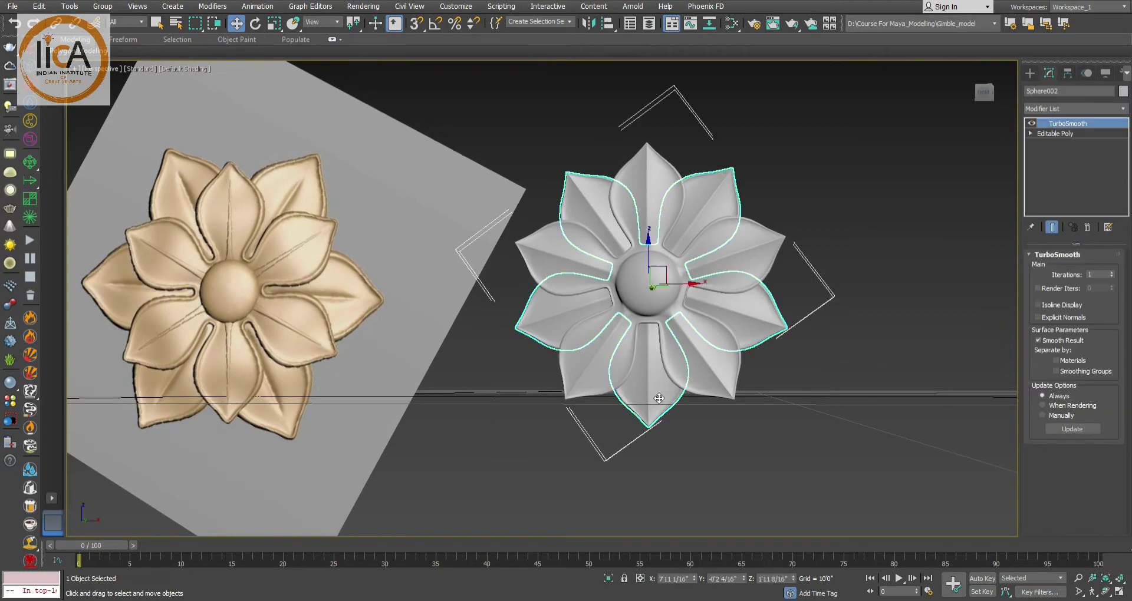
middle_click_drag(659, 398, 670, 401, "alt")
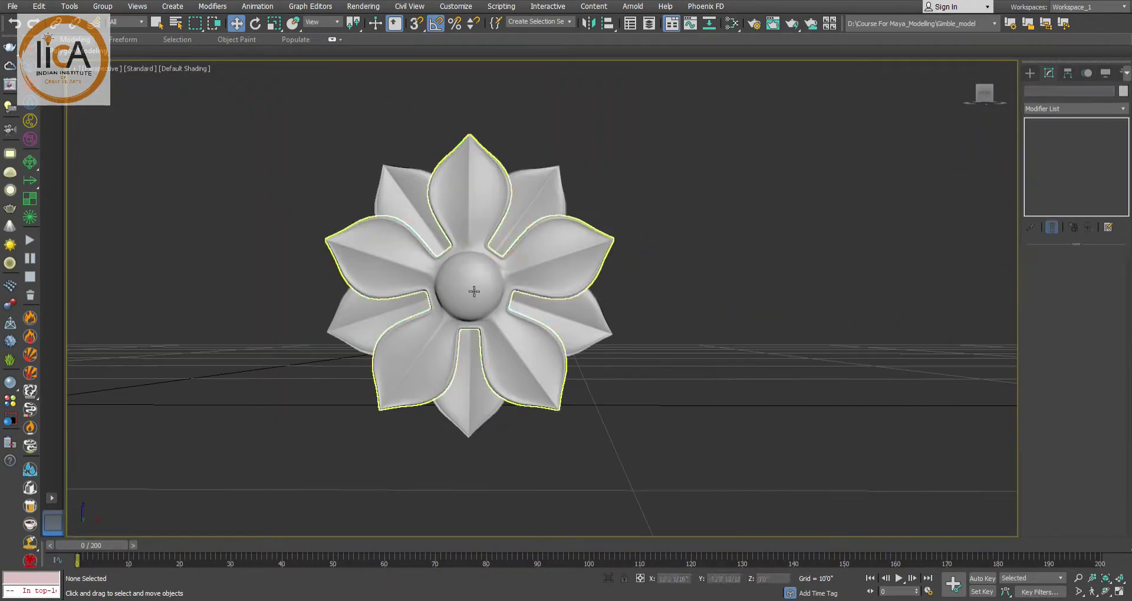
- Set the front flower's object colour to magenta and the rear flower's to yellow
left_click(474, 291)
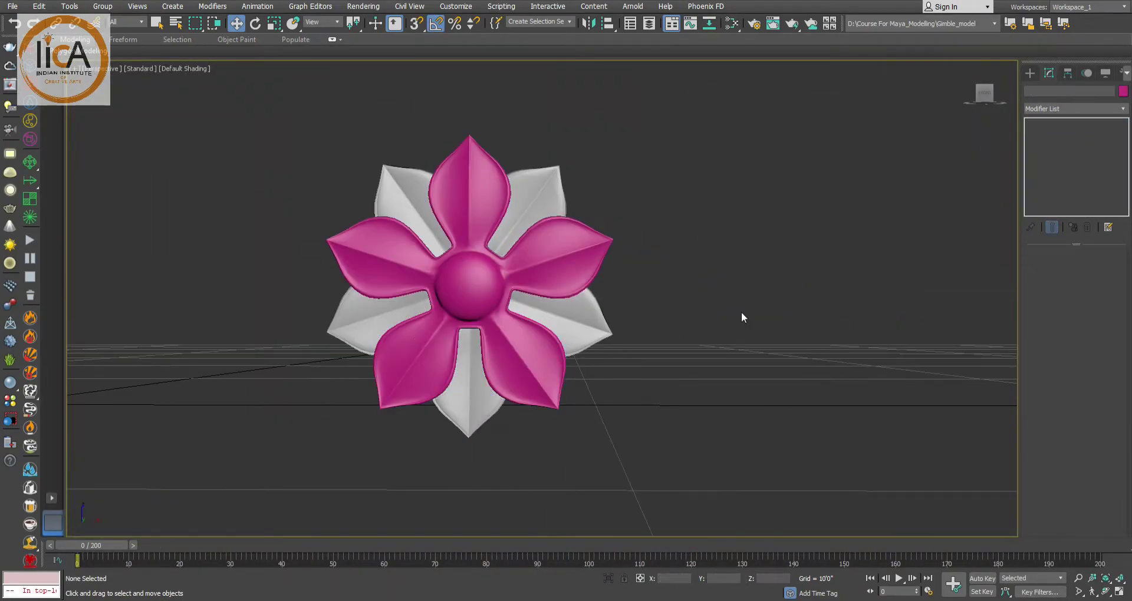
left_click(554, 298)
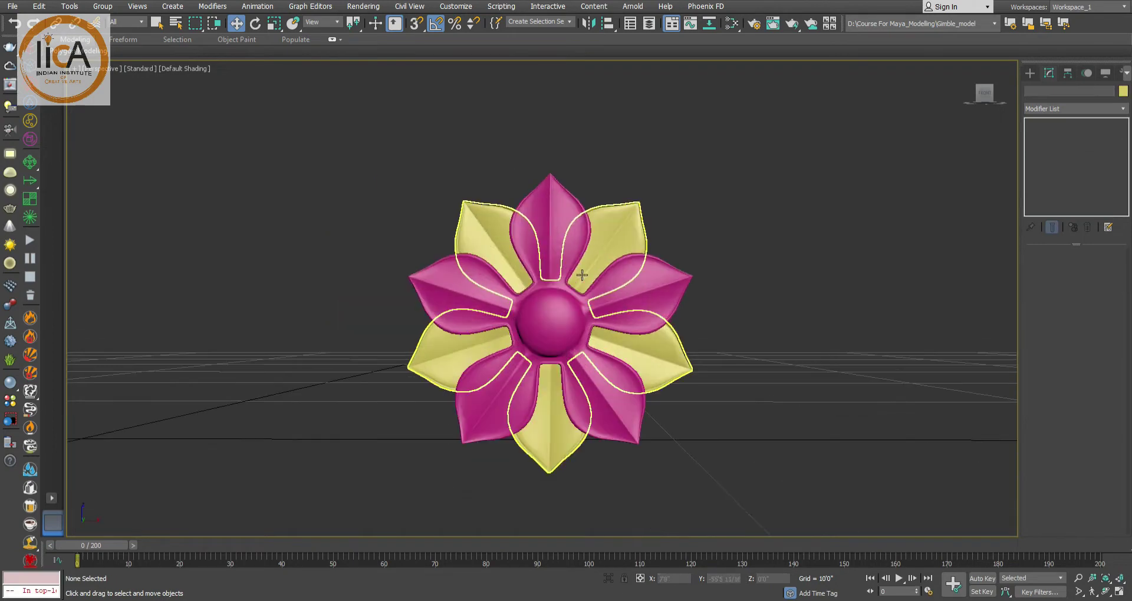
- Animate the two flower layers spinning in opposite directions over 200 frames and play the animation
left_click(582, 252)
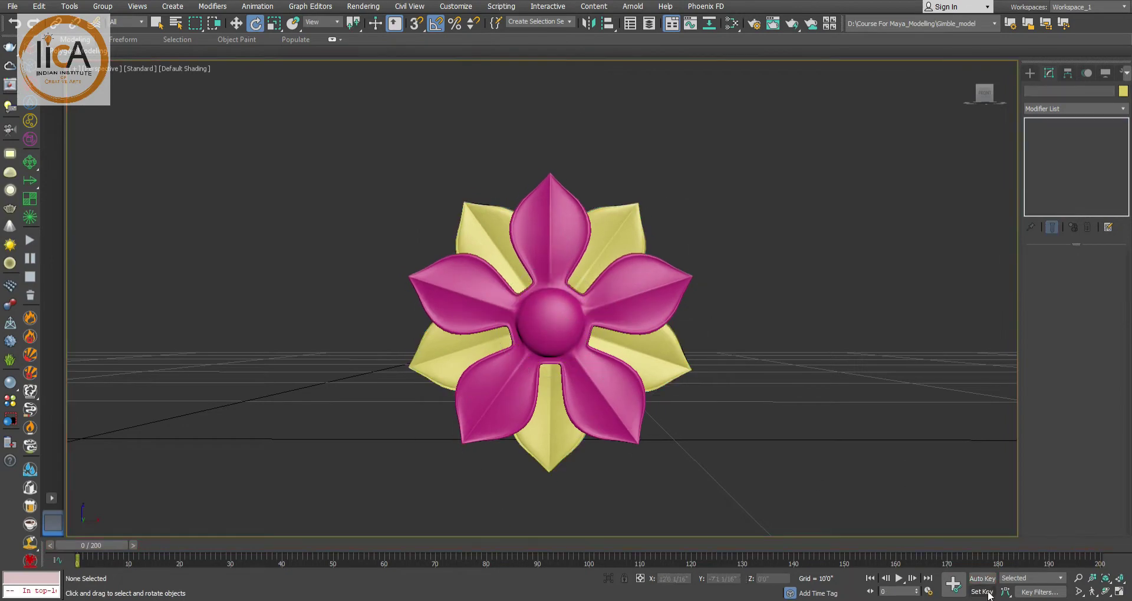
key("/")
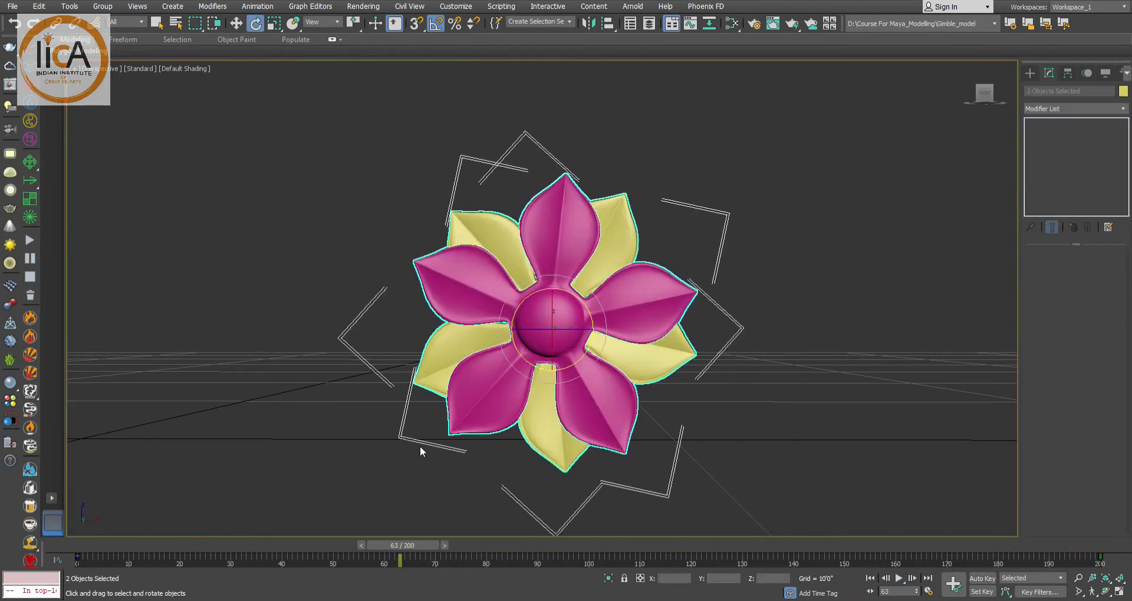
left_click(696, 64)
left_click(899, 579)
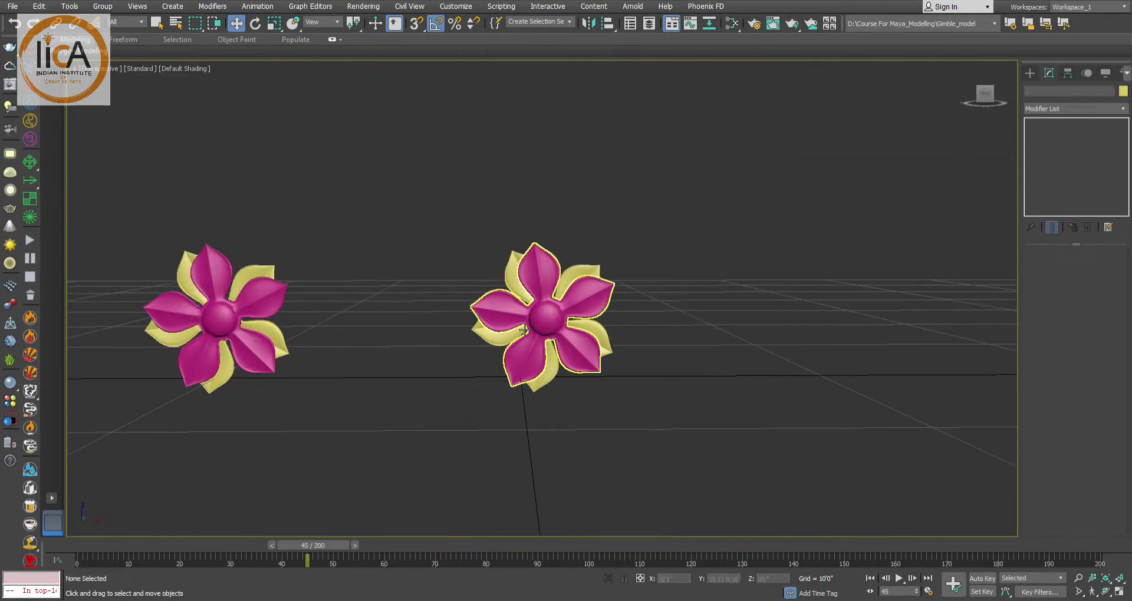
- Create a physical camera from the perspective view, show its safe frame, and switch the orthographic viewport to Front
key("ctrl+c")
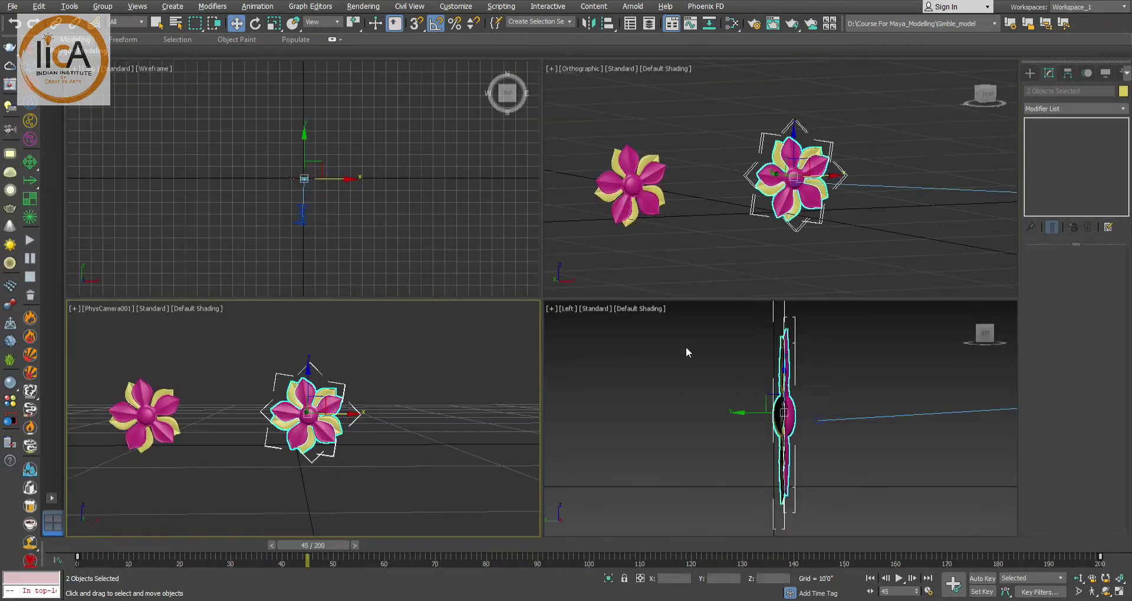
key("f")
middle_click(174, 420)
key("shift+f")
middle_click_drag(233, 417, 260, 421)
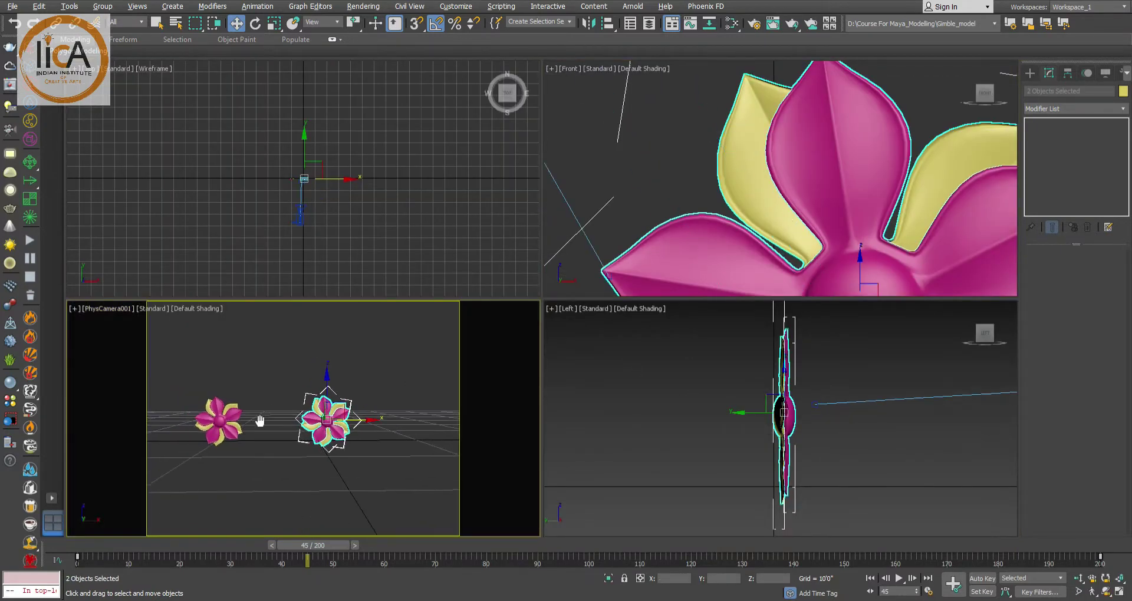
scroll(295, 189, "up", 5)
- Place one flower pair in the central foreground and position copies behind it on both sides at increasing depth
left_click_drag(307, 161, 339, 285)
left_click_drag(182, 381, 236, 457)
left_click_drag(262, 421, 271, 430)
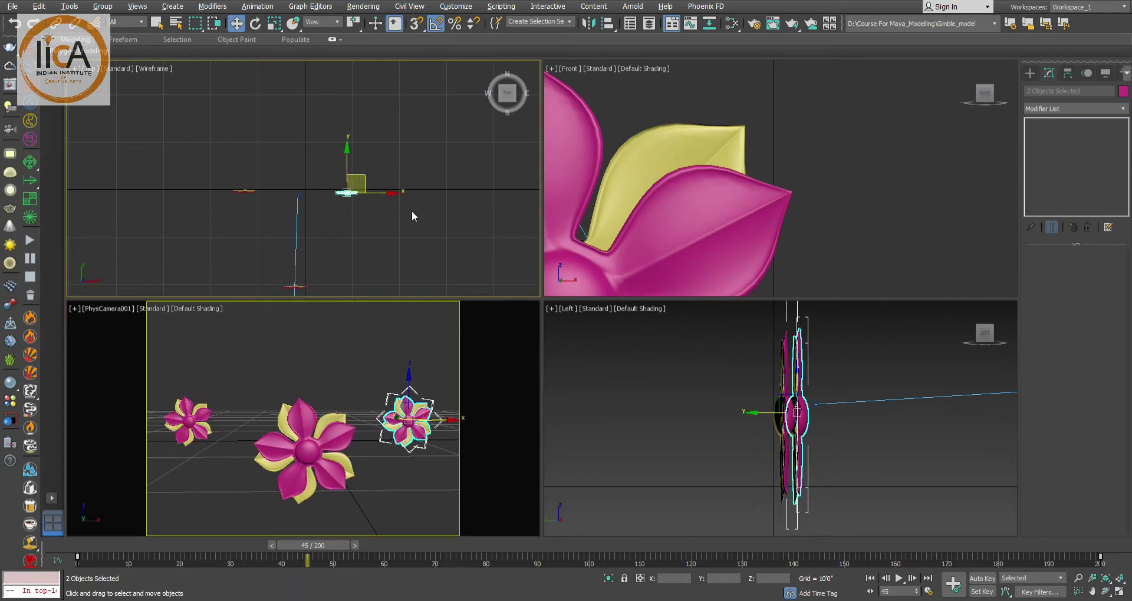
left_click_drag(369, 180, 357, 140)
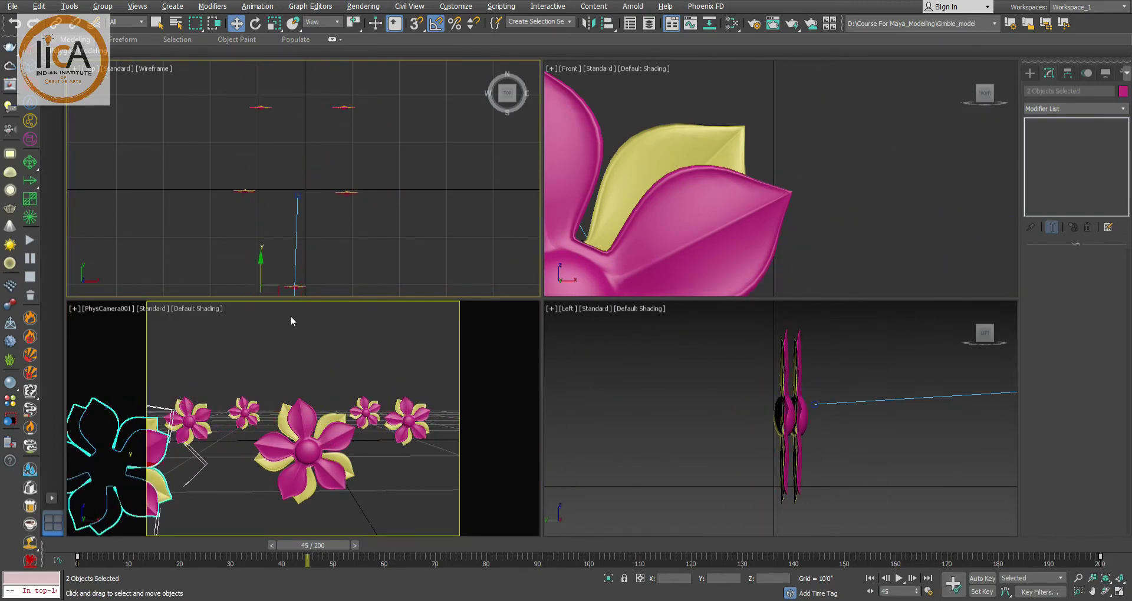
- Clone the flower pair to both sides of the foreground and add further copies in the background behind the central flower
middle_click_drag(299, 198, 275, 143)
left_click_drag(284, 248, 347, 257, "shift")
left_click(578, 349)
left_click_drag(337, 387, 294, 439)
left_click_drag(272, 194, 272, 68, "shift")
left_click(571, 349)
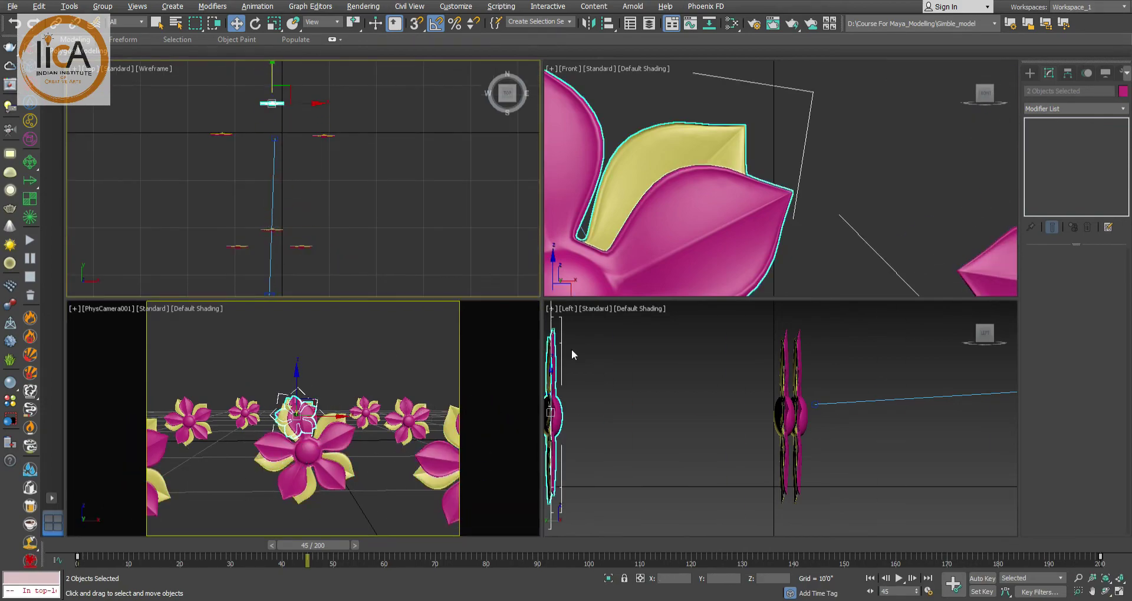
left_click_drag(311, 105, 327, 112)
left_click(394, 348)
- Maximize the camera view and play the animation of the spinning flowers
key("alt+w")
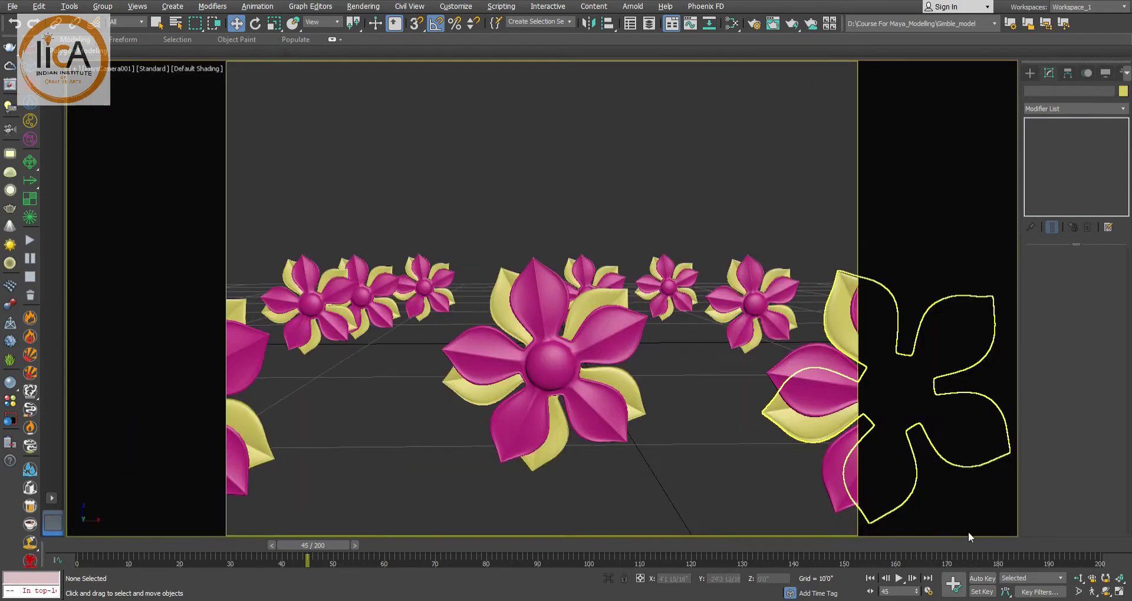
left_click(900, 579)
left_click(899, 579)
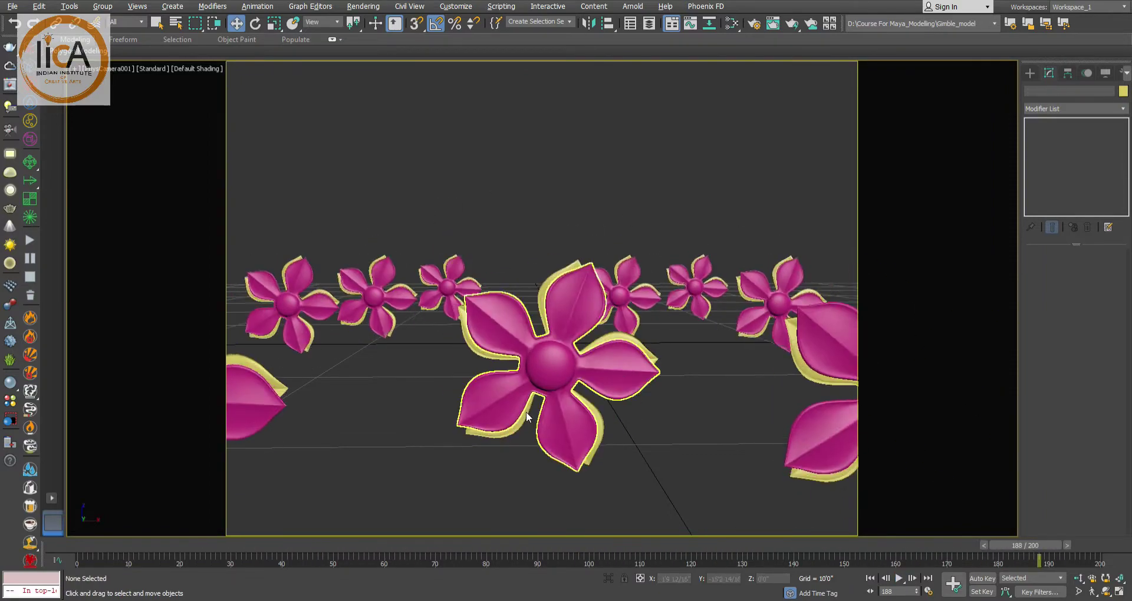
- Clone all the flowers upward as a second row and shift the copies sideways from the originals
left_click_drag(843, 236, 301, 348)
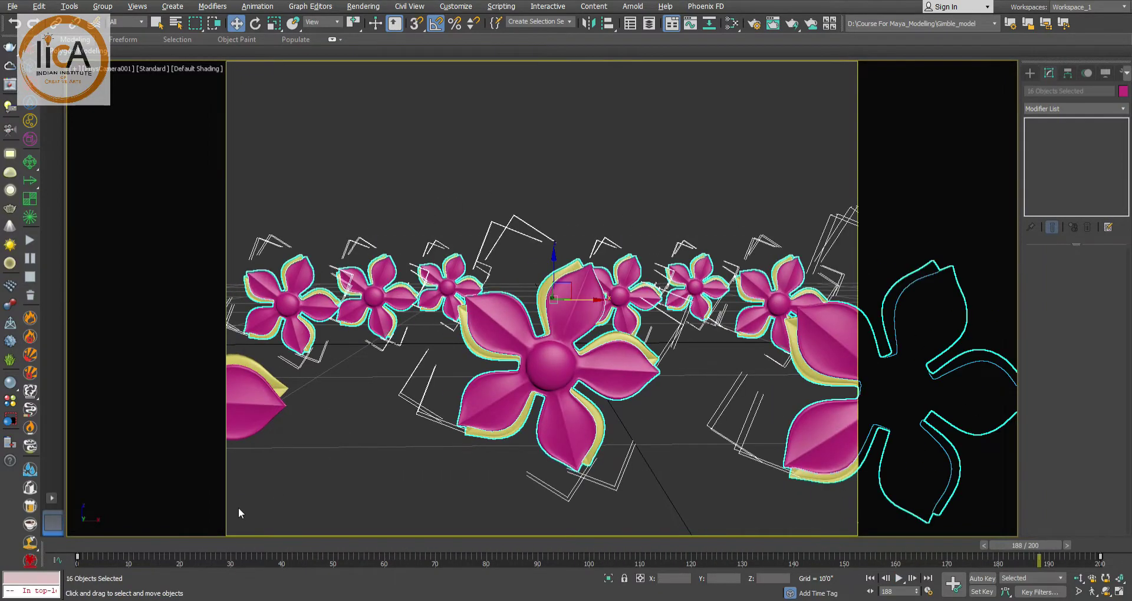
left_click_drag(240, 513, 262, 407, "ctrl")
left_click_drag(535, 263, 526, 162, "shift")
left_click(566, 357)
left_click_drag(574, 196, 512, 196)
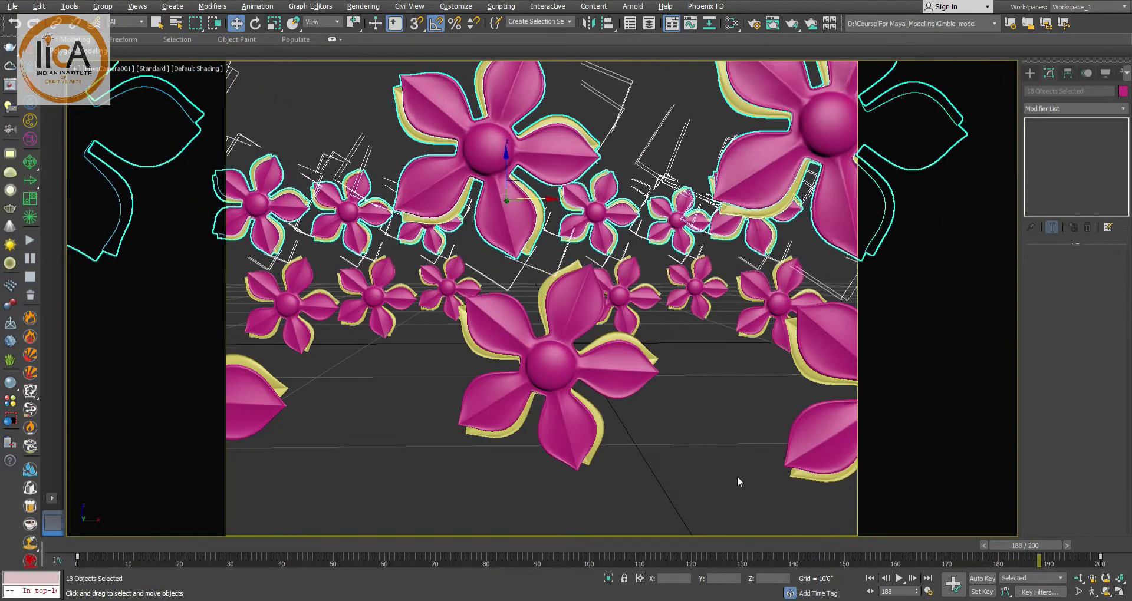
- Play the animation with both rows of flowers in the camera view
left_click(737, 476)
left_click(898, 579)
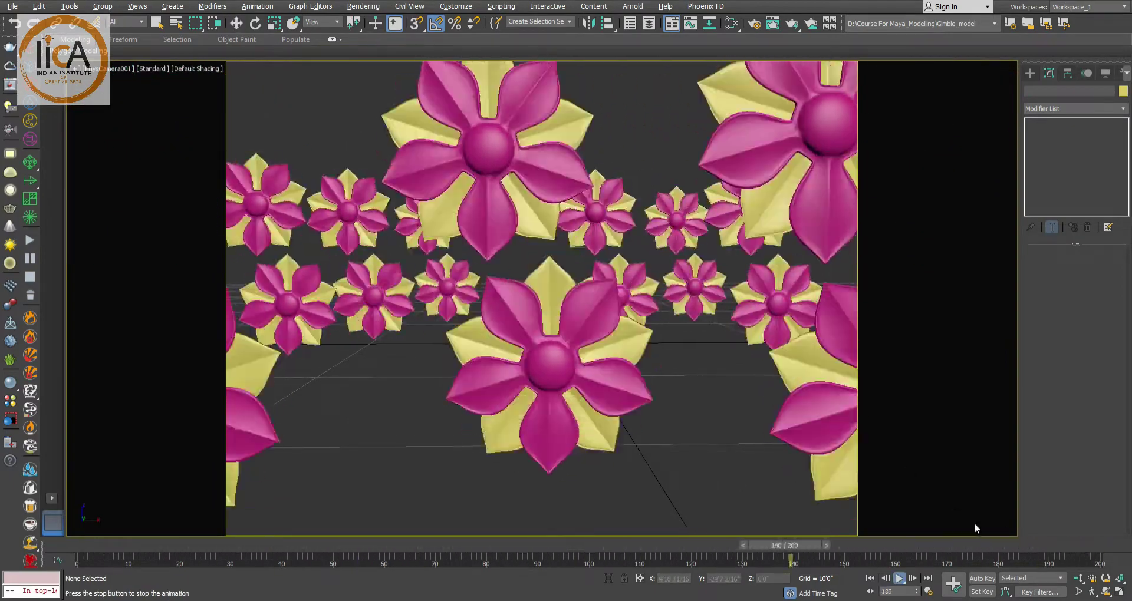
left_click(900, 579)
- Clone two large flowers into the lower foreground and two small ones above the rows, and play the animation
left_click(564, 462)
mouse_move(565, 461)
left_mouse_down()
mouse_move(395, 465)
mouse_move(707, 460)
left_mouse_up()
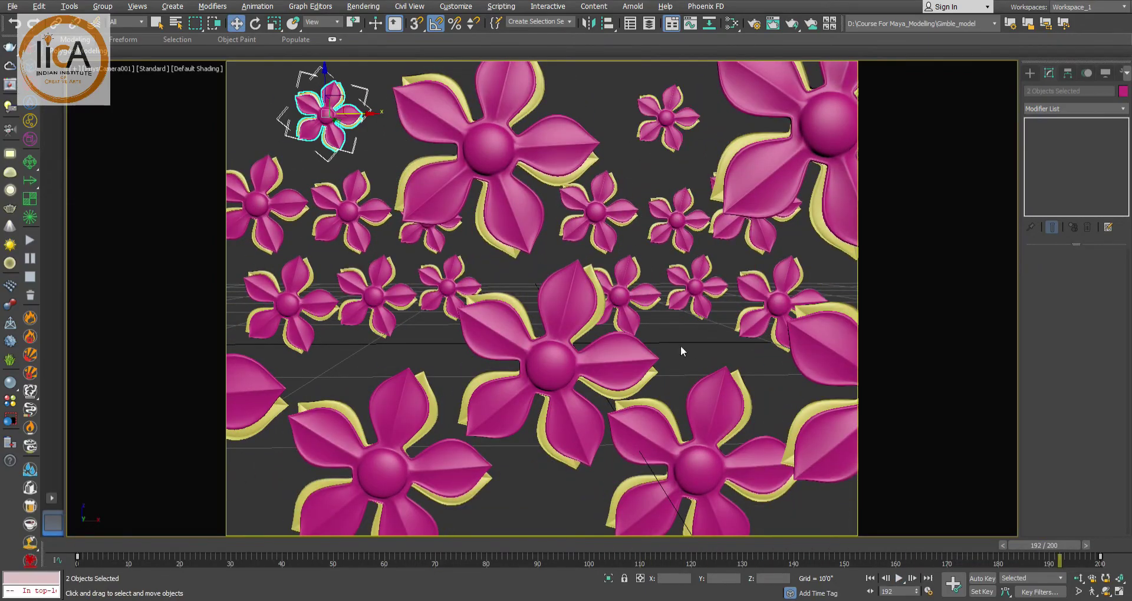
left_click(681, 347)
key("slash")
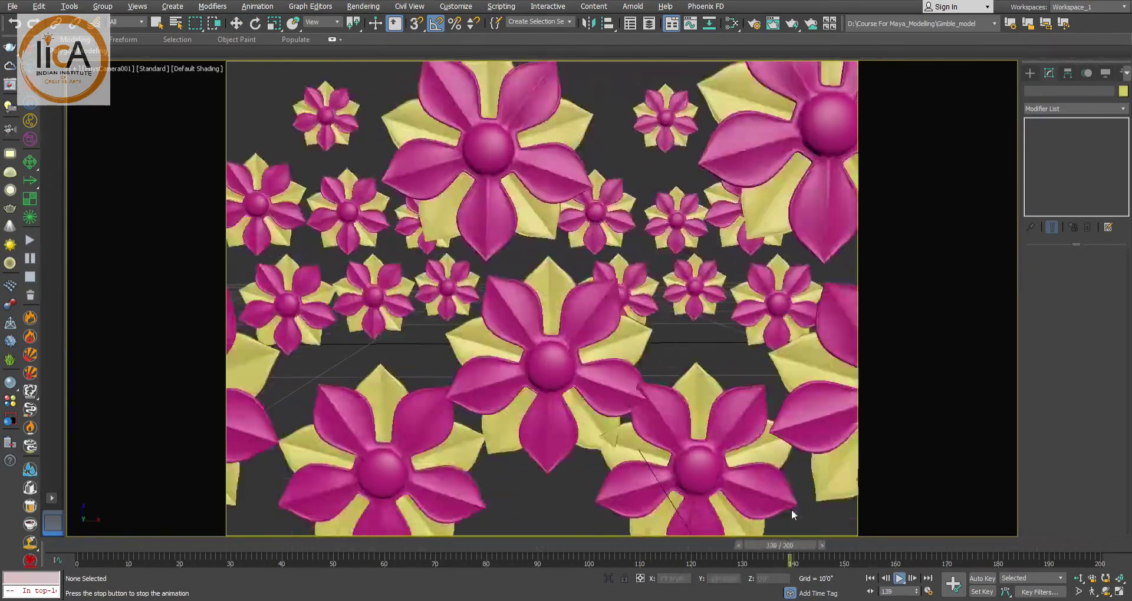
- Recolour the central flower pale cyan over blue, the lower-left one yellow over navy, and two background flowers' rear petals pink and pale cyan
left_click(548, 362)
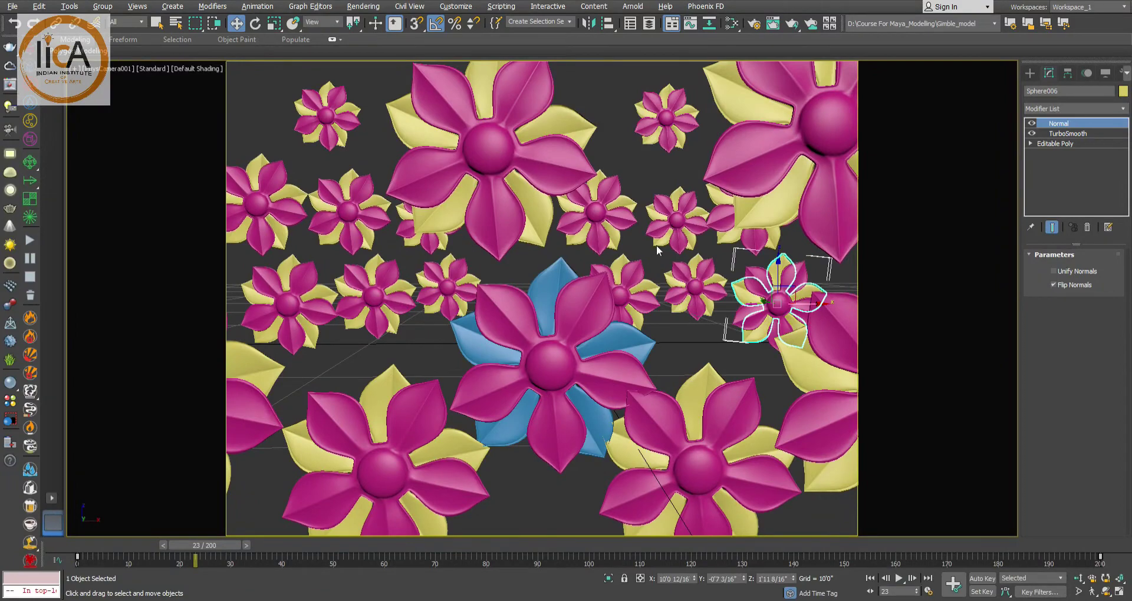
left_click(589, 289)
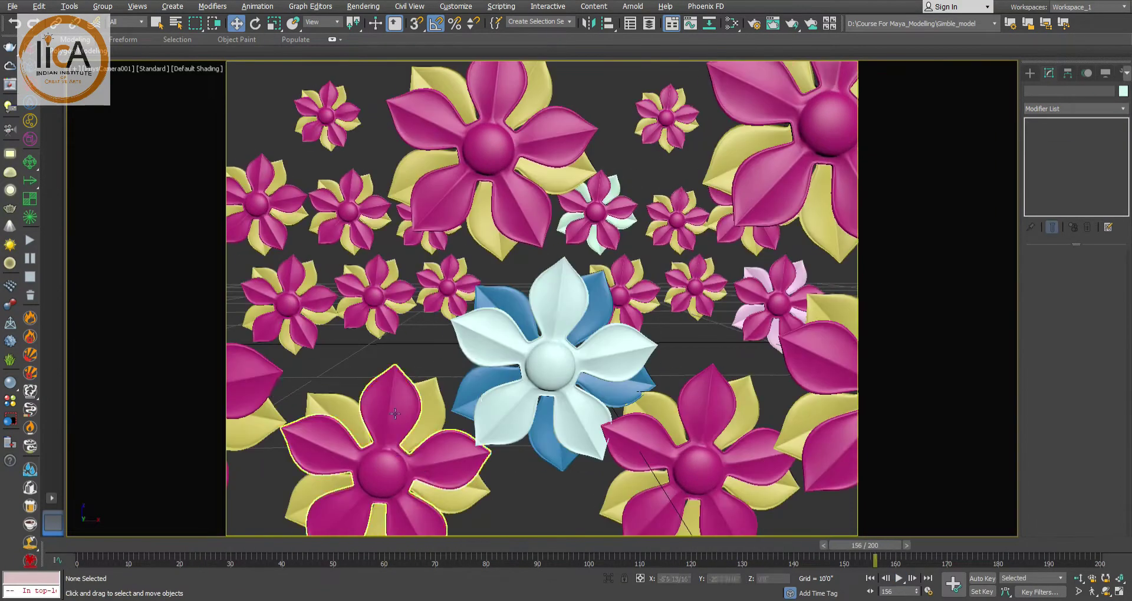
left_click(353, 415)
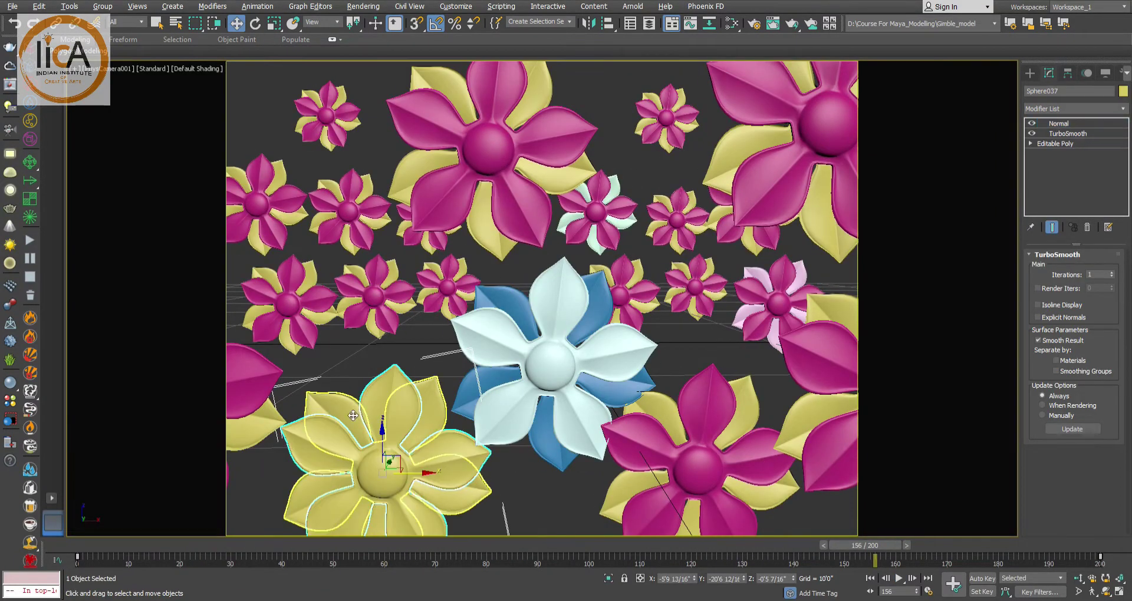
- Colour one small lower-row flower cyan, the rear petals of its left neighbour green, and the large right-edge flower's front green
left_click(375, 295)
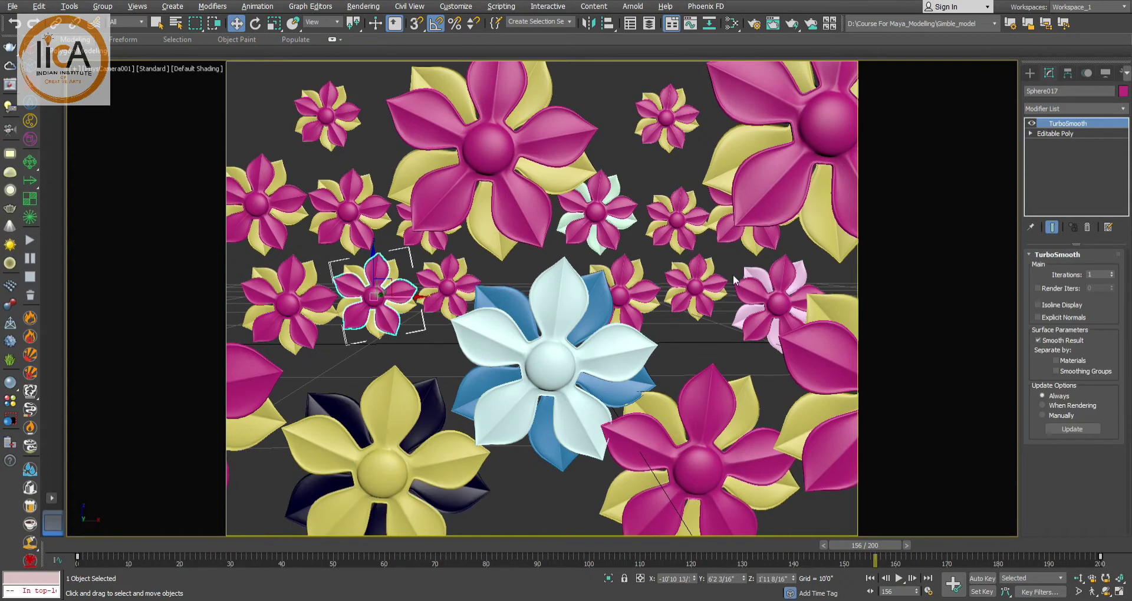
left_click(298, 312)
left_click(804, 355)
left_click(1121, 93)
left_click(549, 290)
left_click(331, 366)
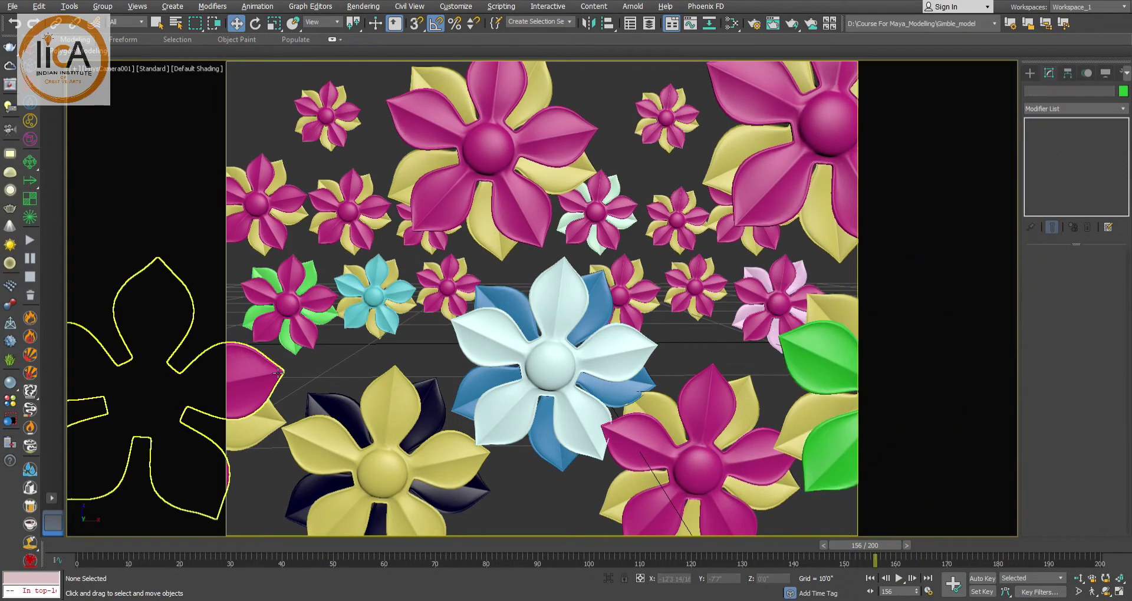
- Colour the left-edge flower violet, the top-left one pale cyan, and two other small flowers' rear petals lavender and purple, and play the animation
left_click(253, 381)
left_click(1123, 92)
left_click(570, 277)
left_click(265, 243)
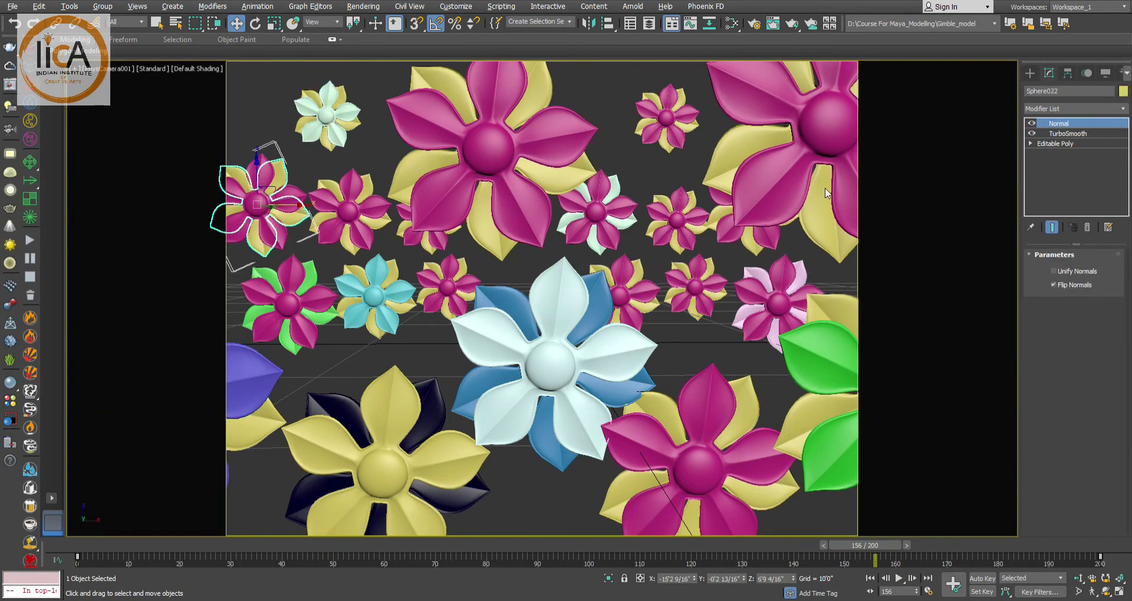
left_click(625, 362)
left_click(639, 178)
key("slash")
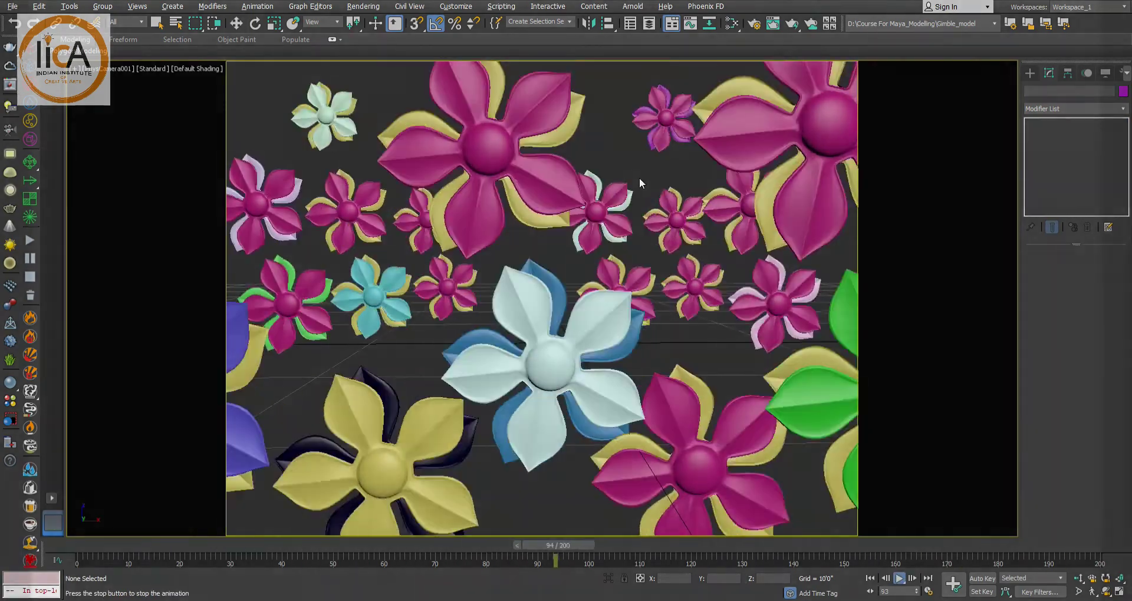